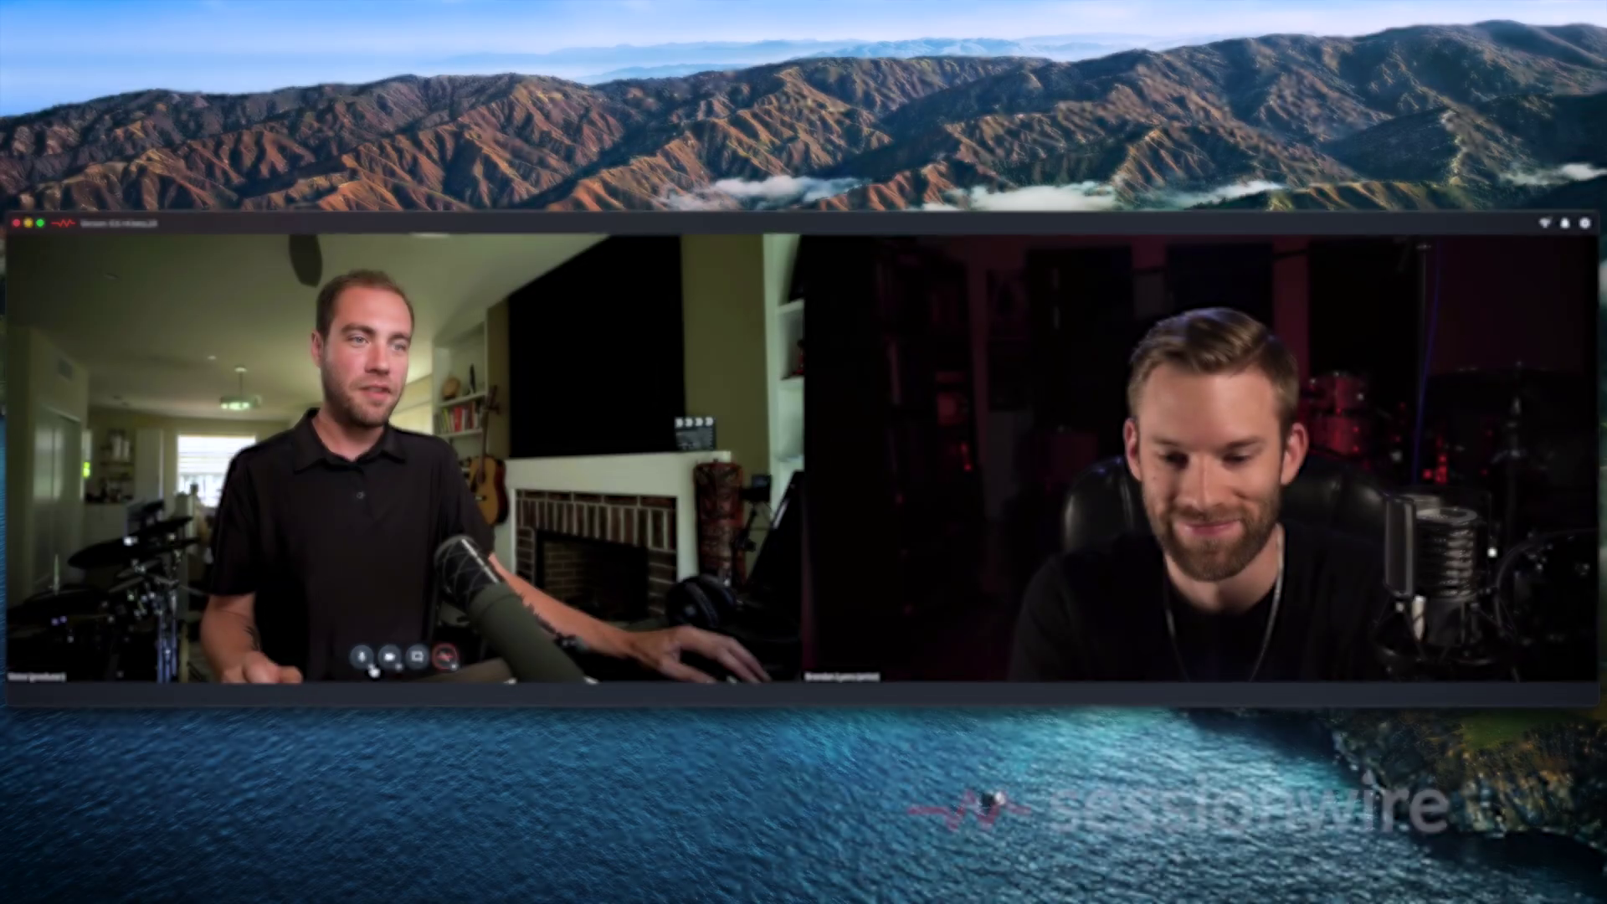
# Keep the Scarlett 18i20 as the talkback input and output device.
pyautogui.click(372, 668)
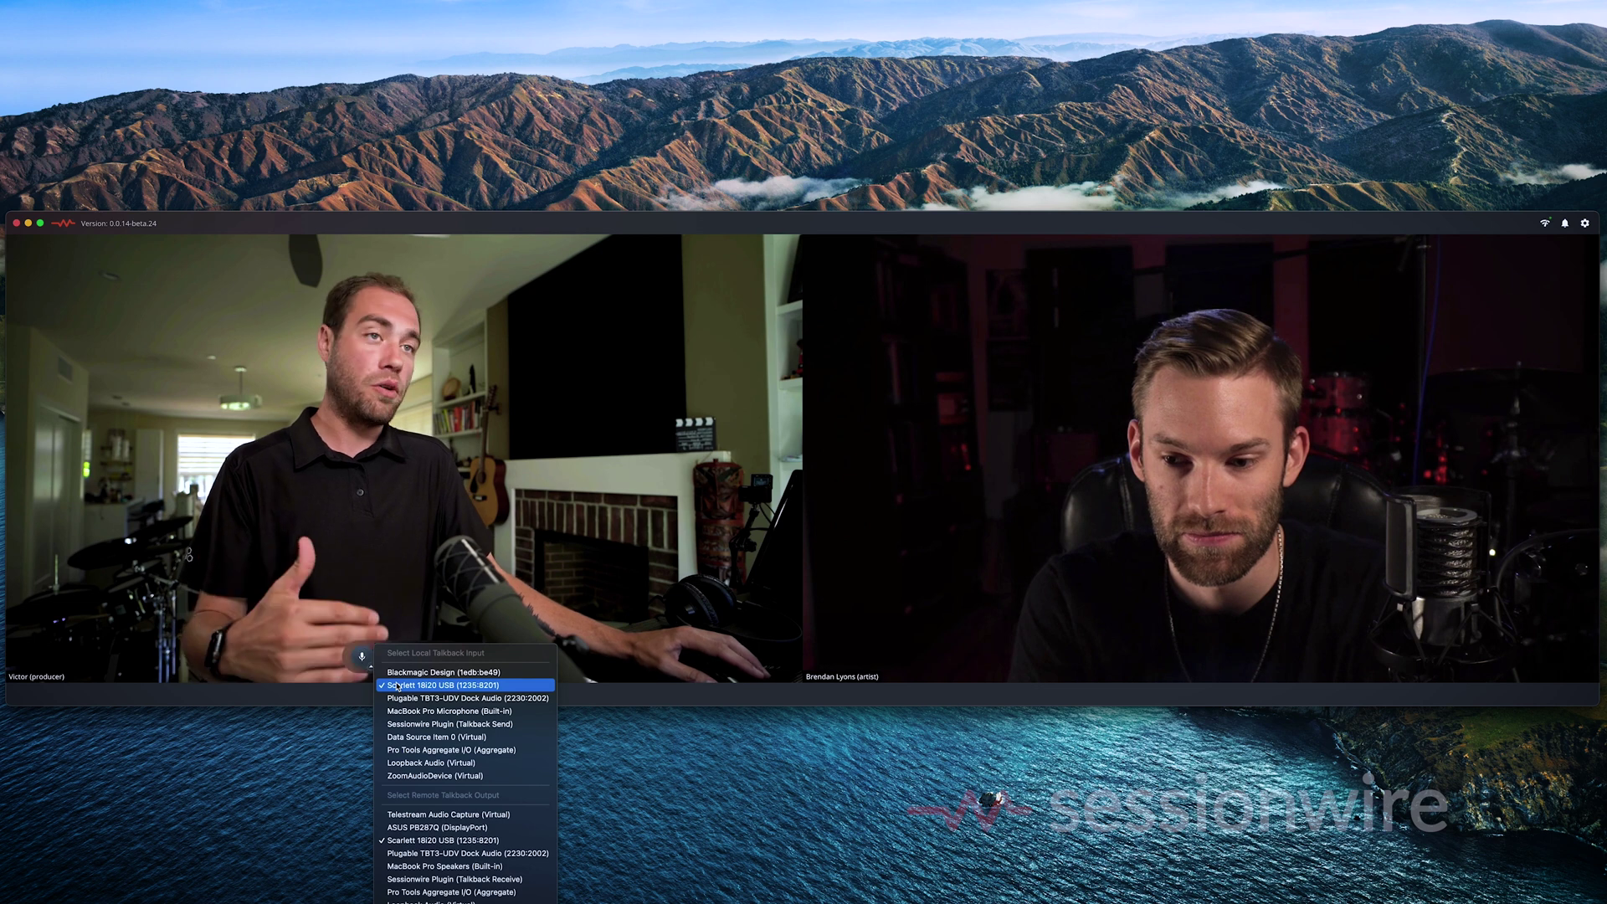
pyautogui.click(385, 685)
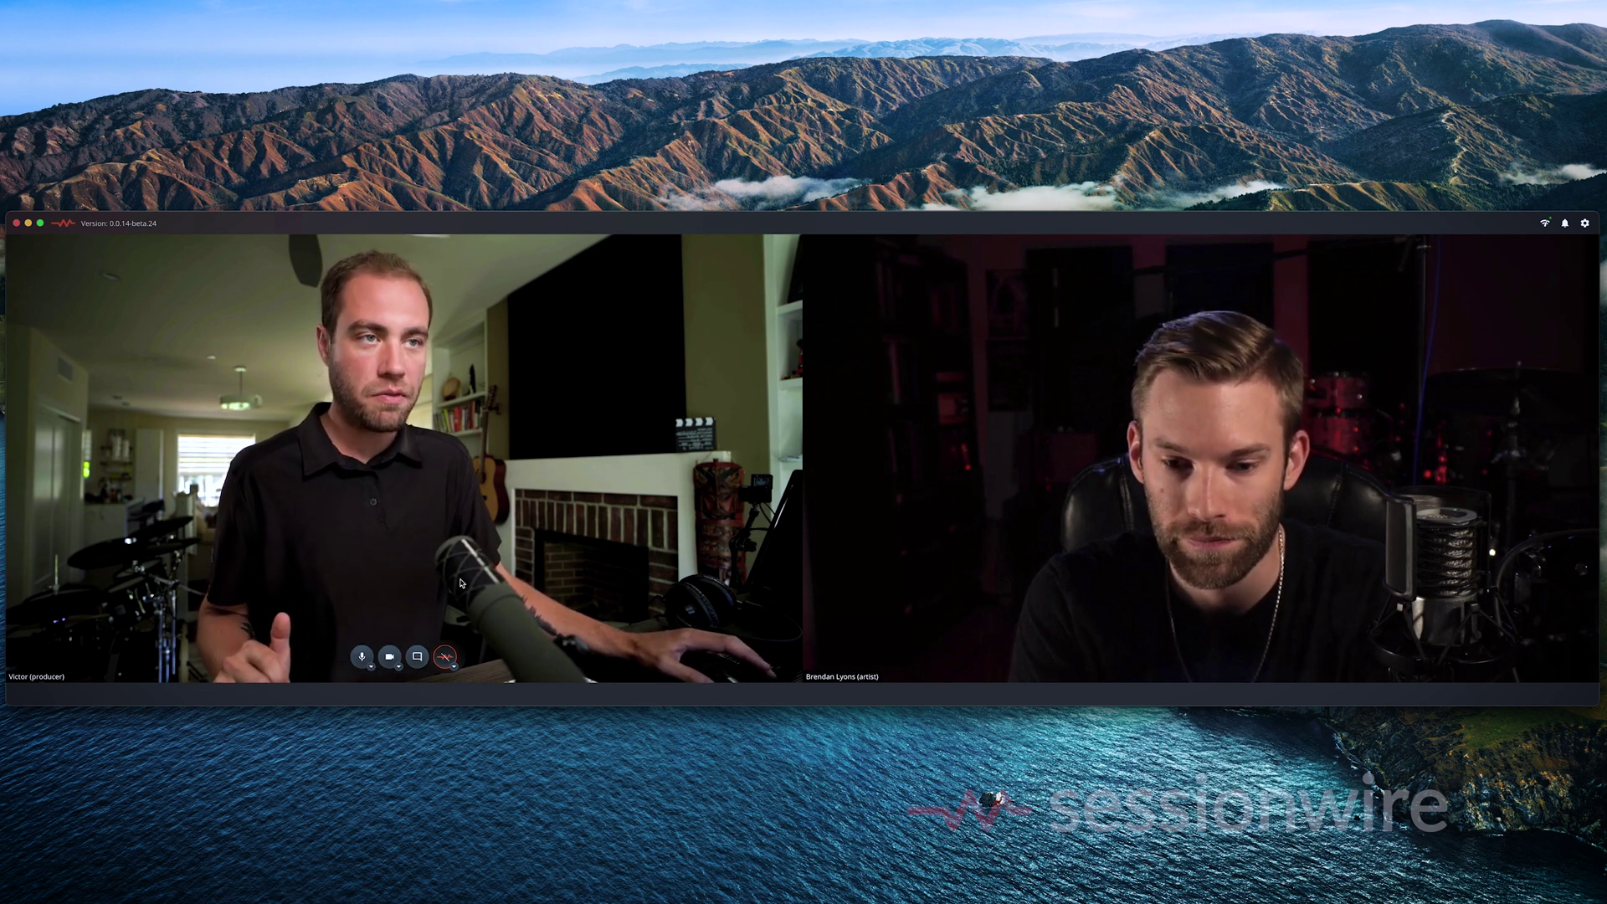
pyautogui.click(372, 669)
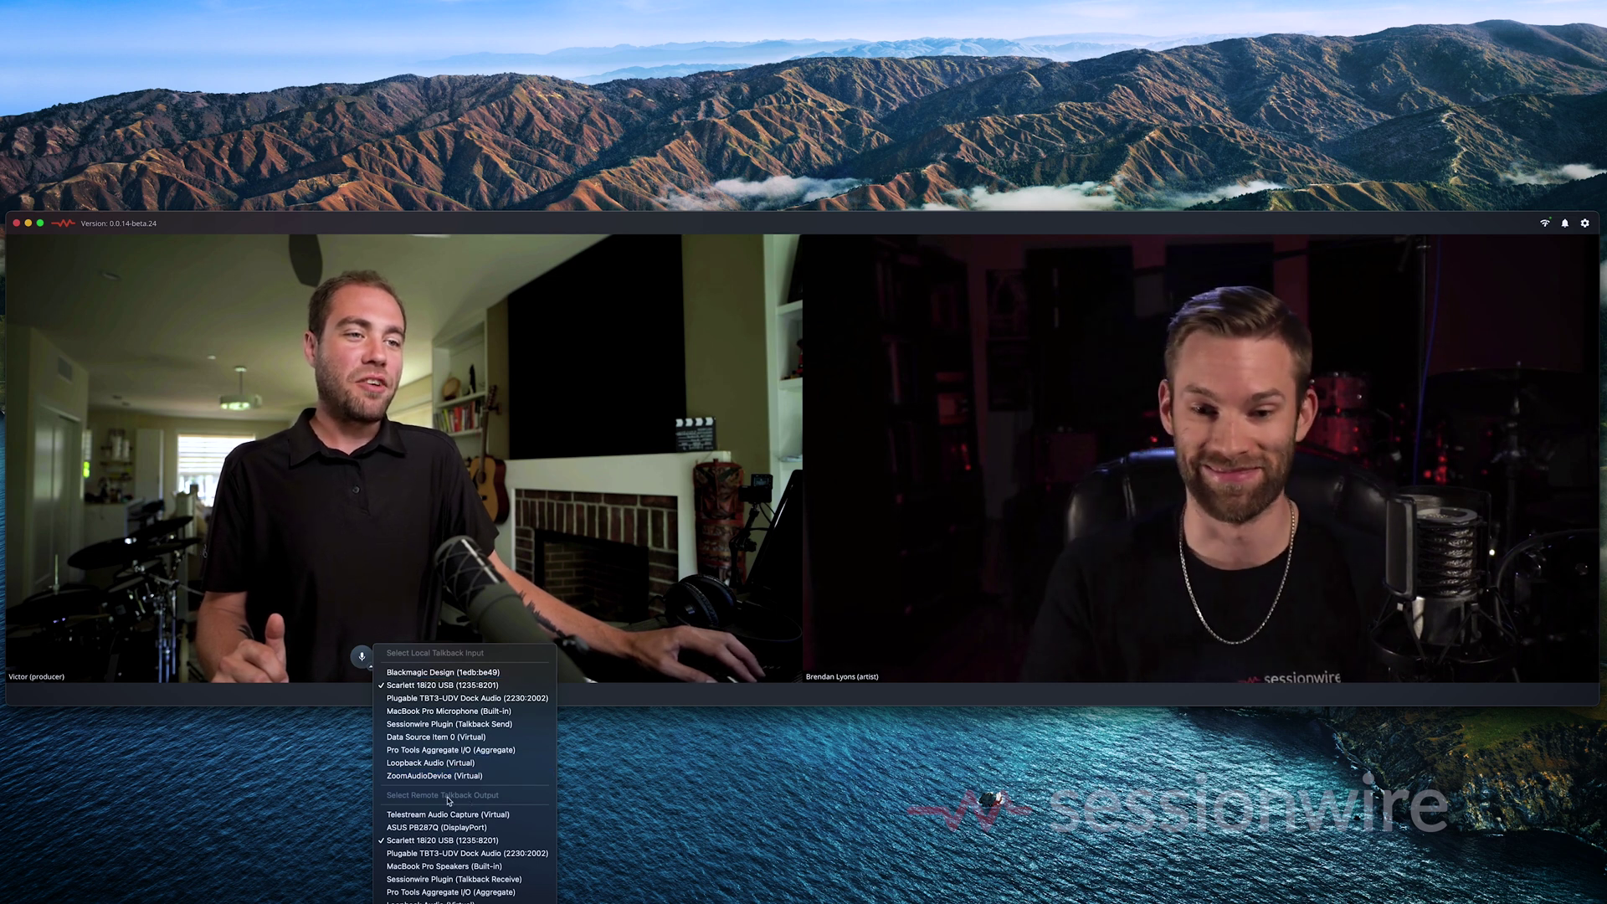
pyautogui.click(438, 842)
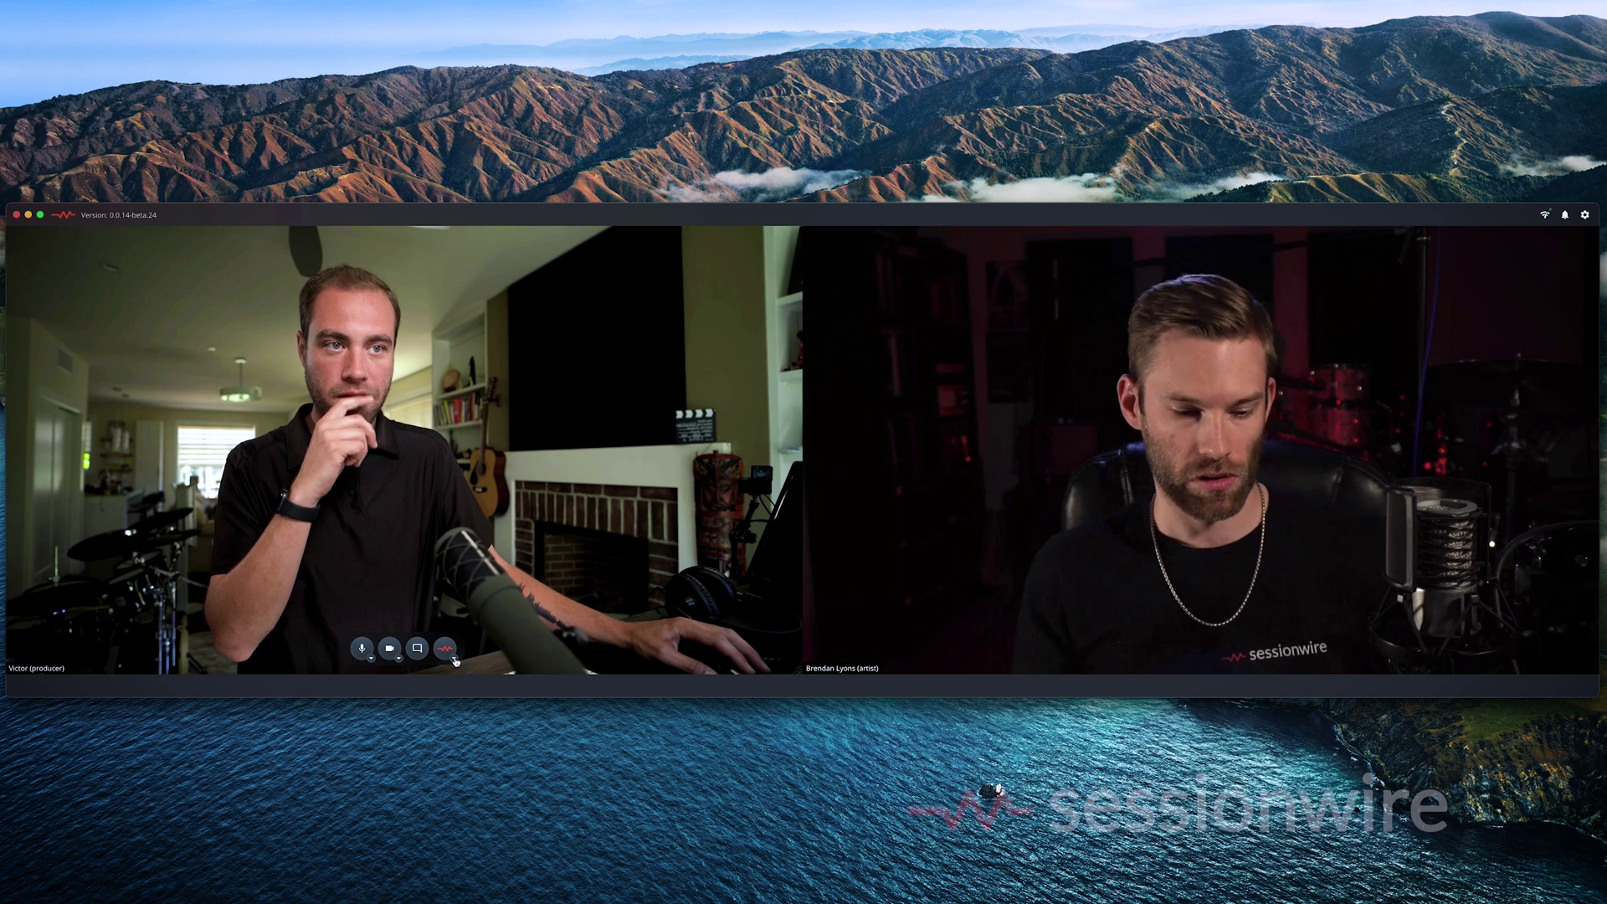
# Keep the Scarlett 18i20 as the HQ audio input device.
pyautogui.click(455, 660)
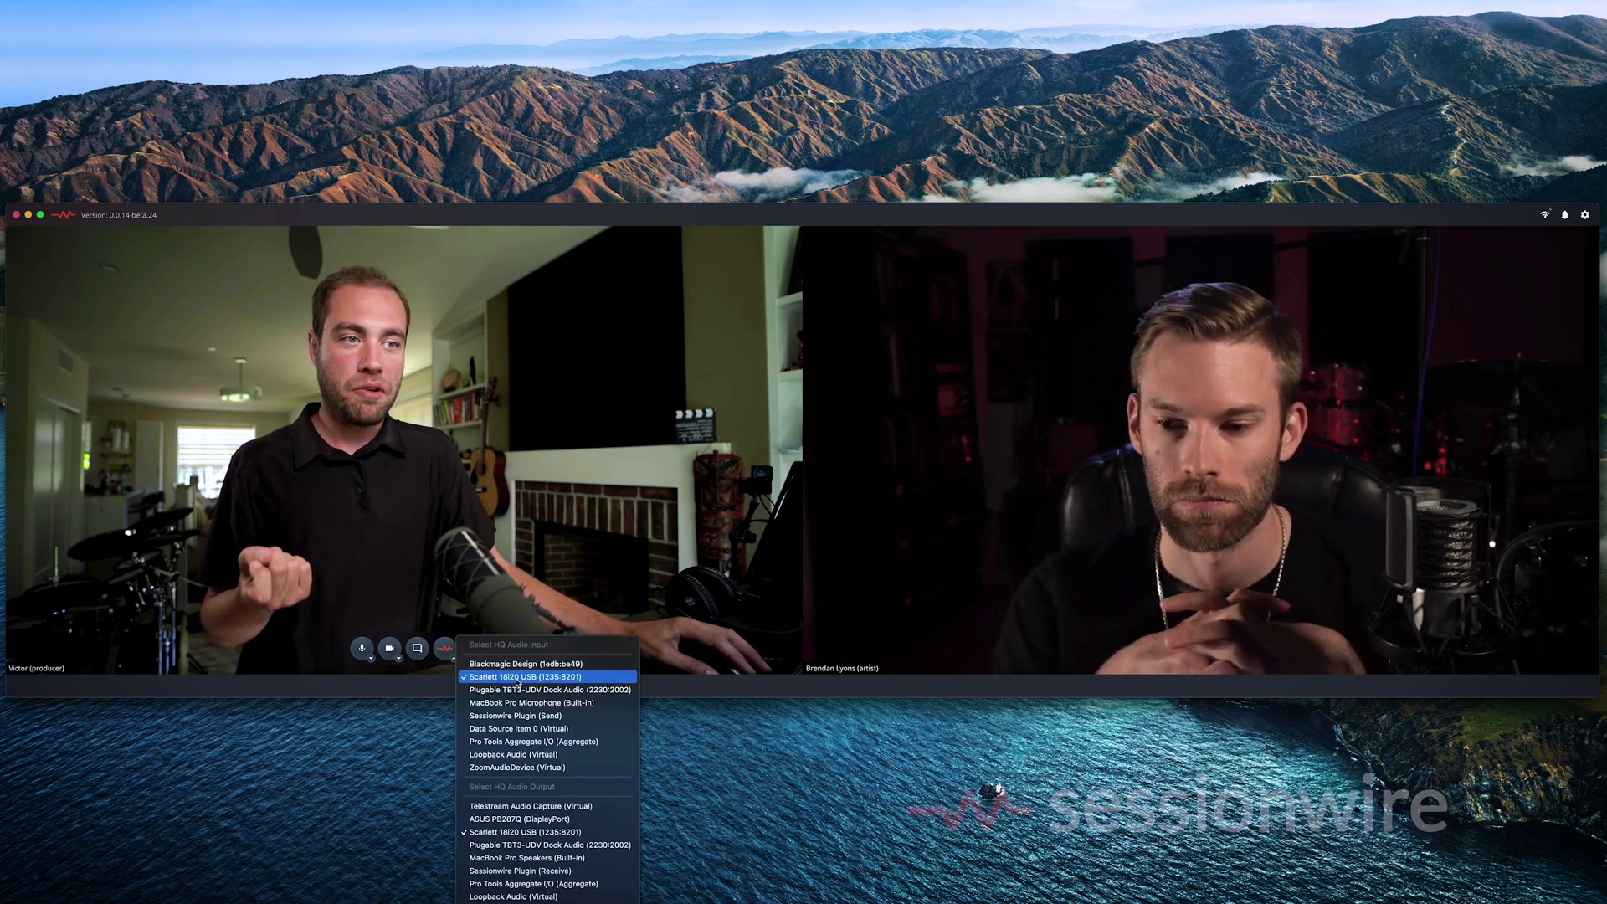
pyautogui.click(517, 679)
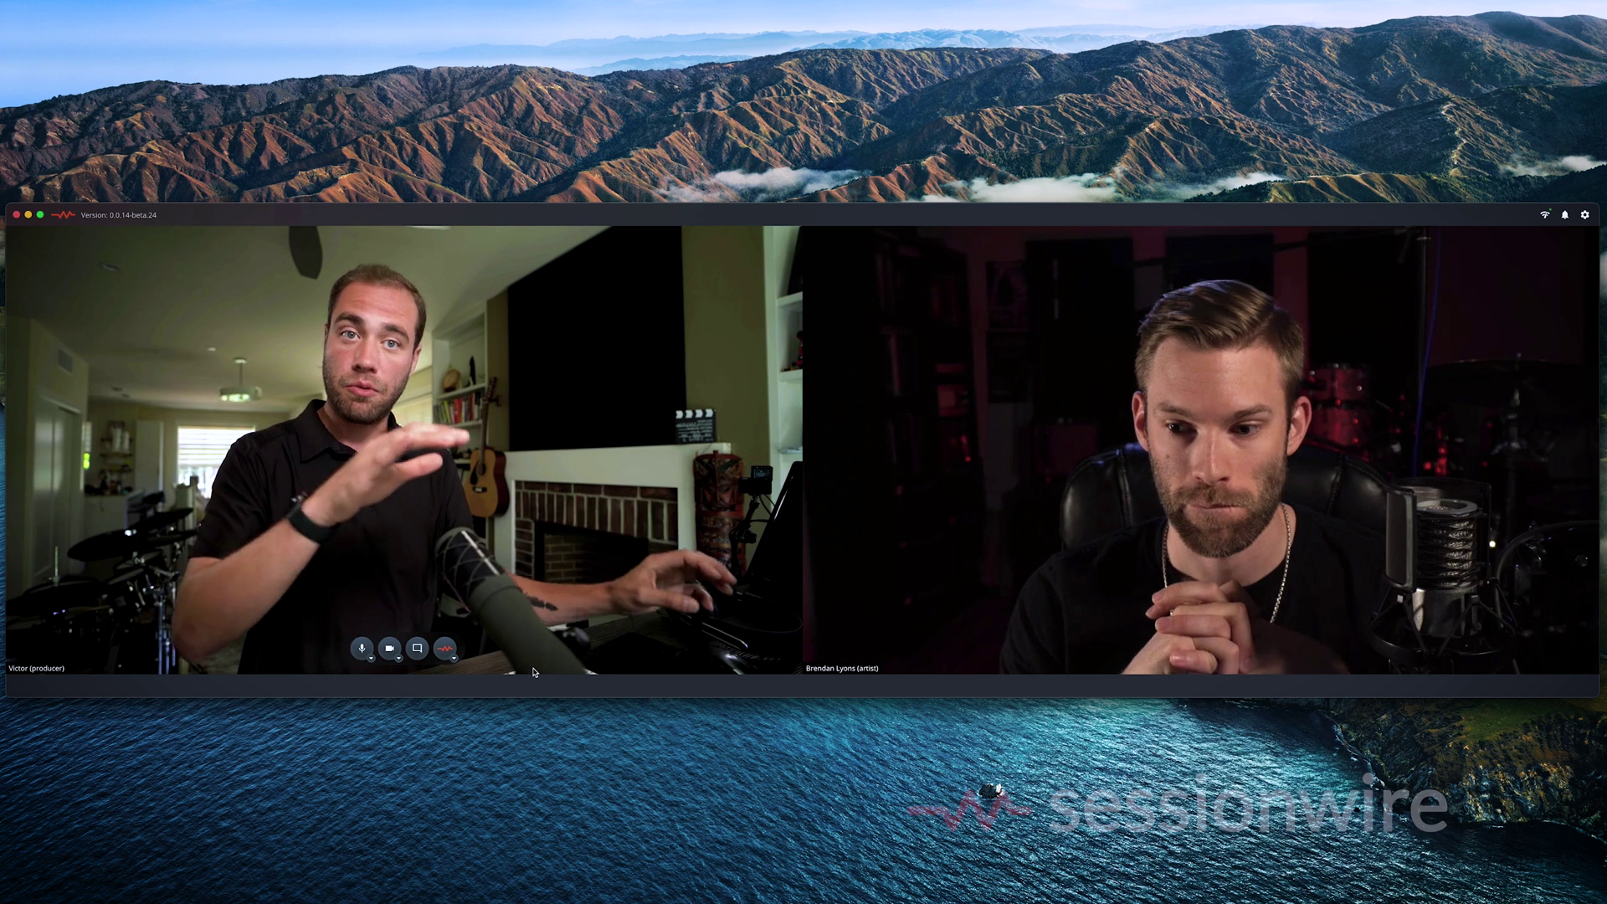
pyautogui.click(452, 661)
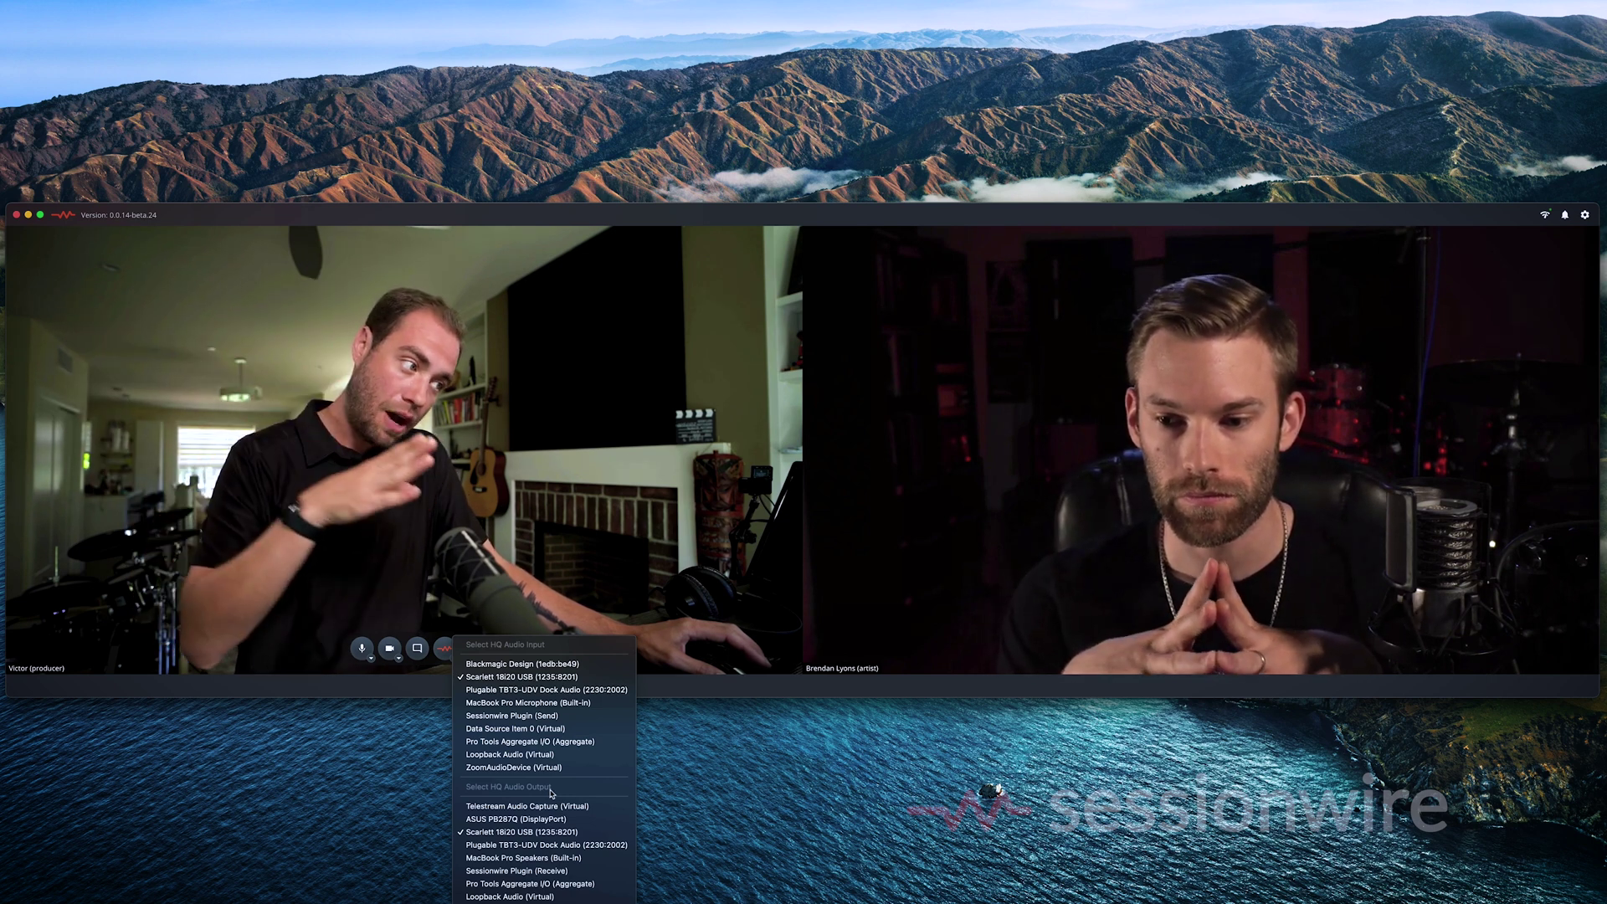
pyautogui.click(535, 832)
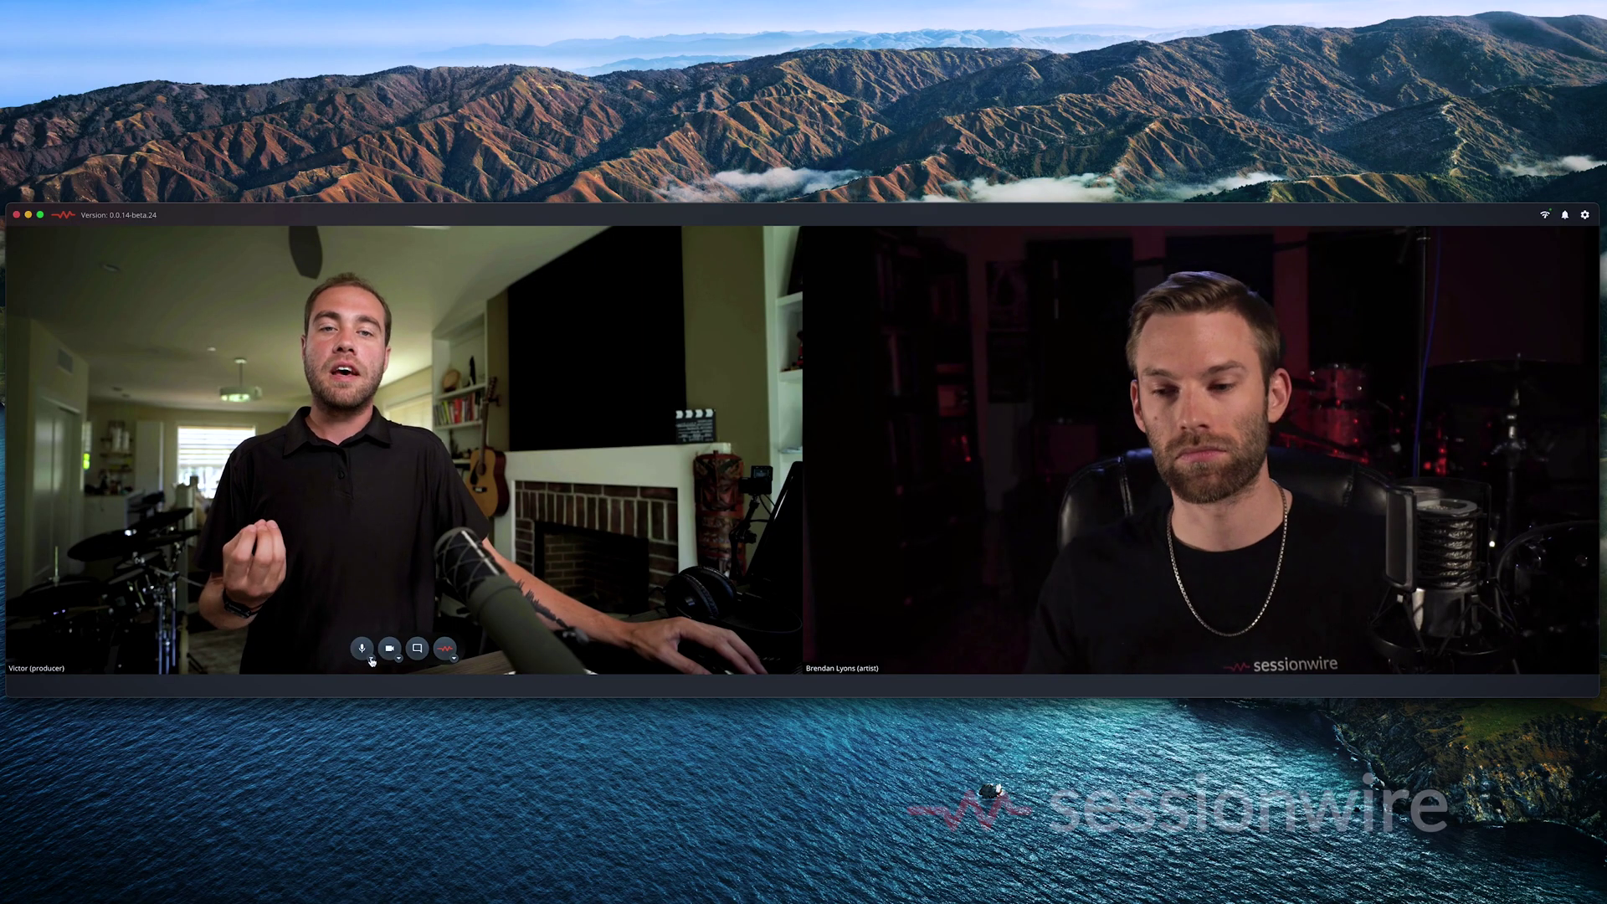
# Recheck the talkback and HQ audio devices, leaving the Scarlett 18i20 selected for both.
pyautogui.click(371, 659)
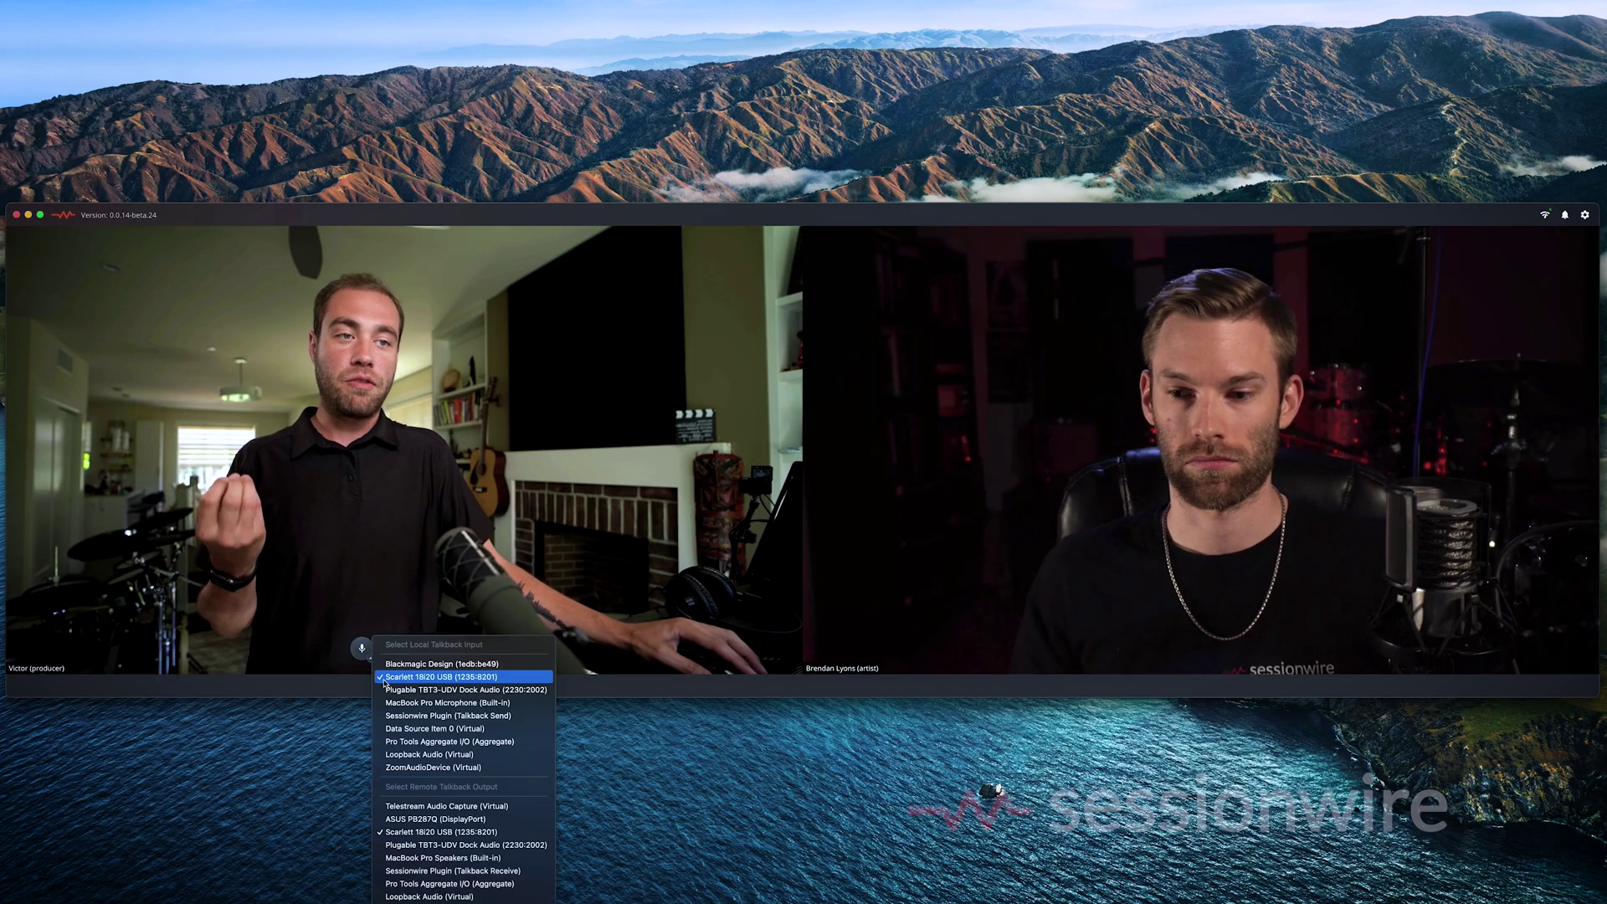
pyautogui.click(399, 678)
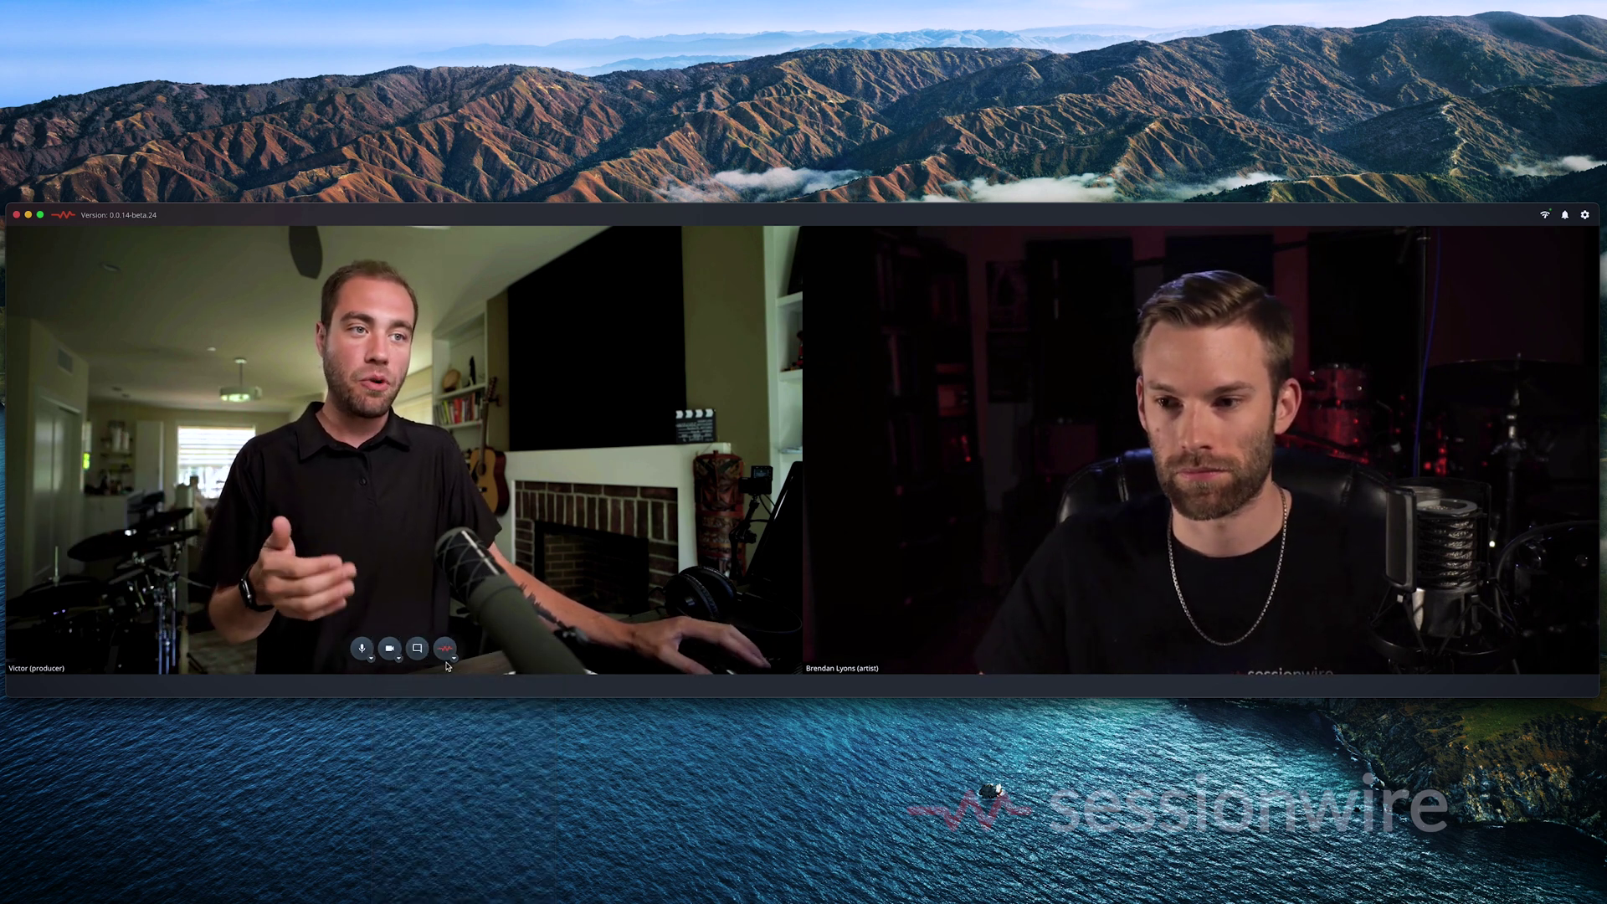
pyautogui.click(453, 661)
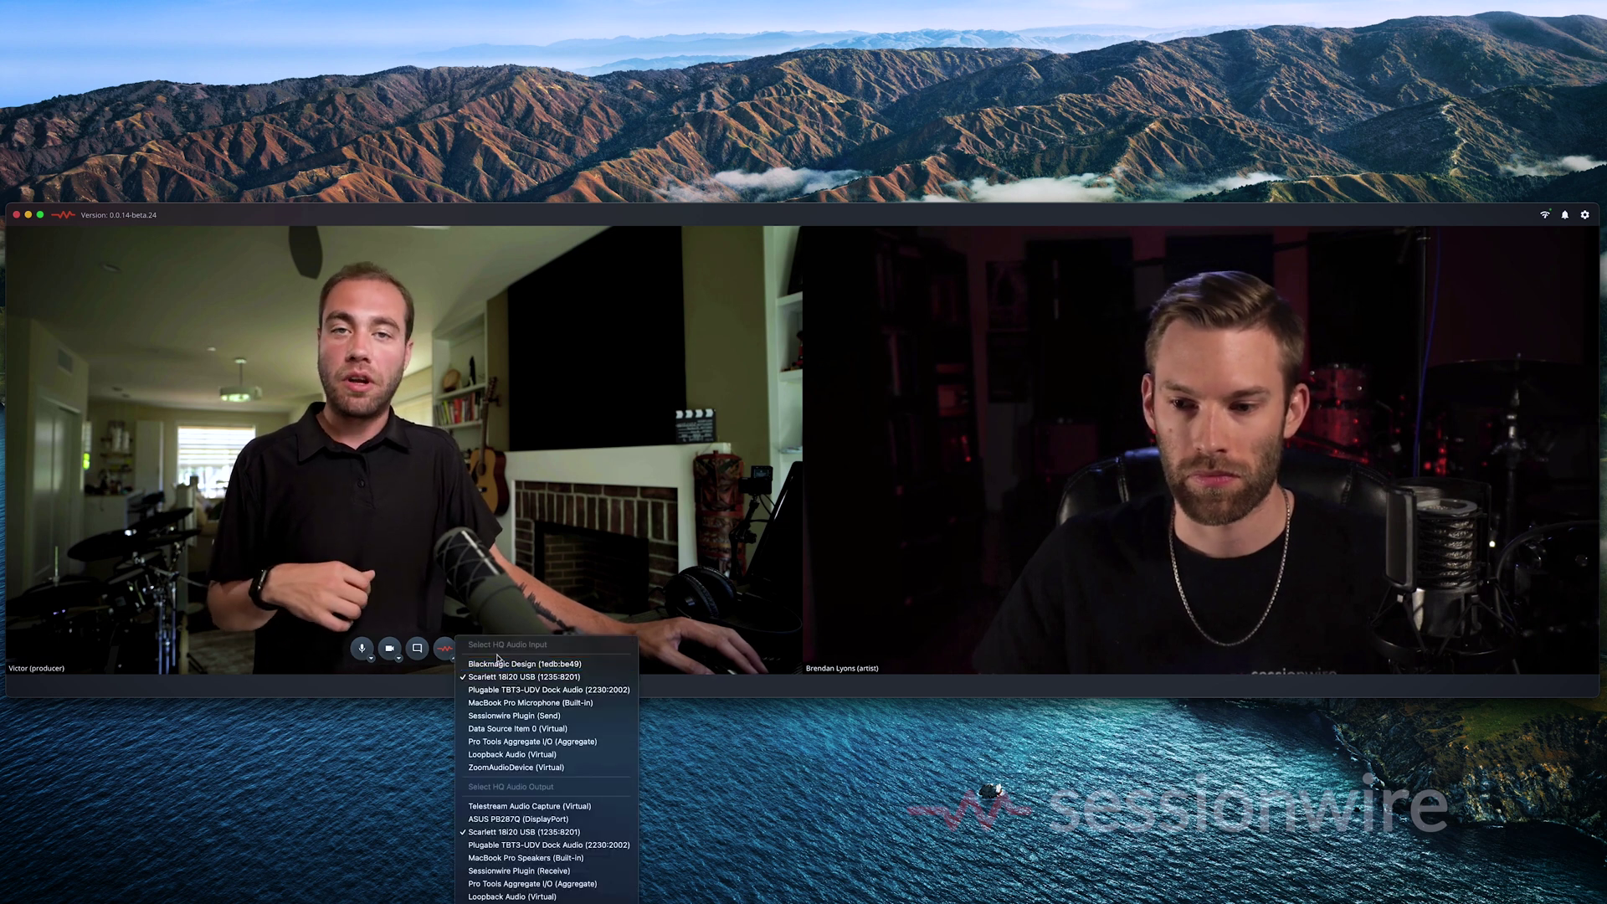
pyautogui.click(508, 678)
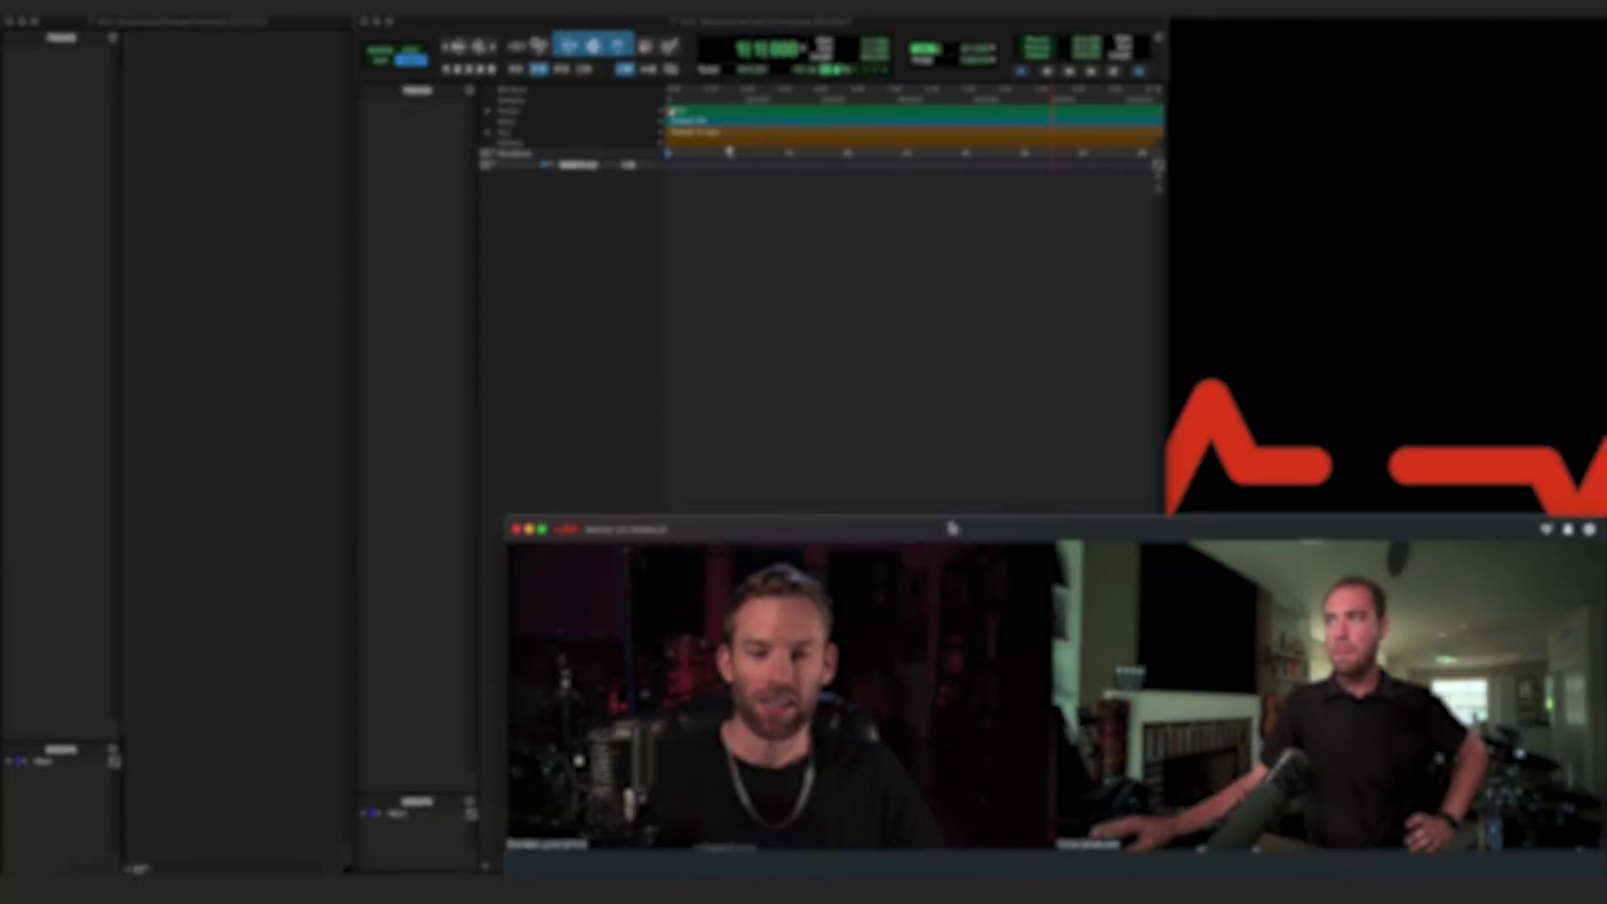
# Accept the Playback Engine (Orion Studio III USB, 128 samples) and bring up the New Tracks dialog.
pyautogui.click(797, 30)
pyautogui.click(380, 8)
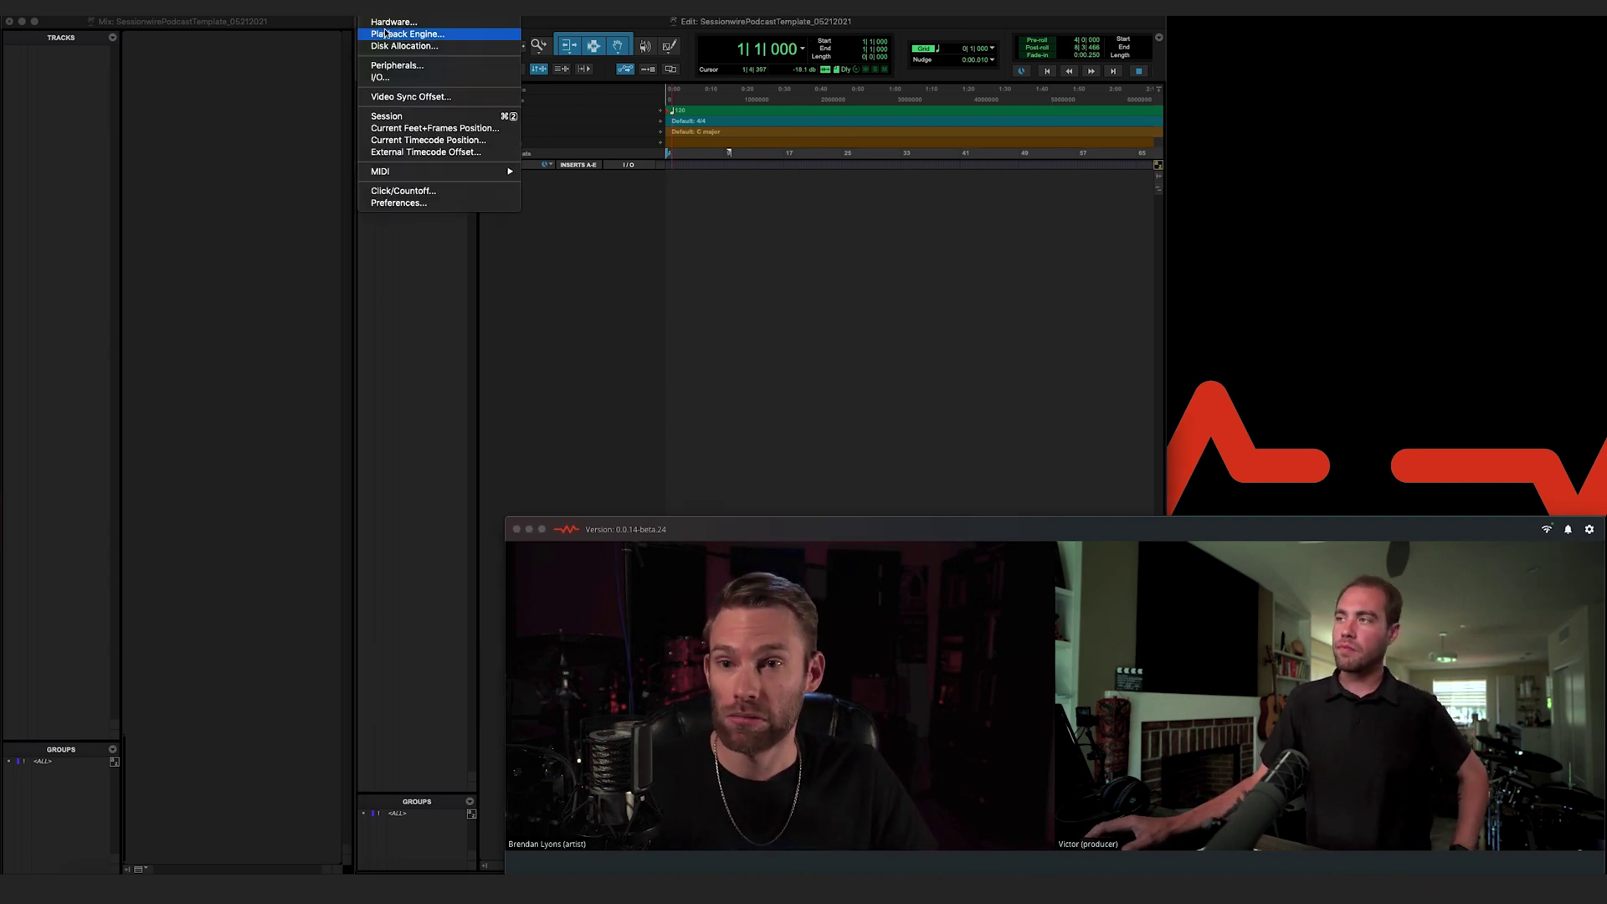
pyautogui.click(402, 33)
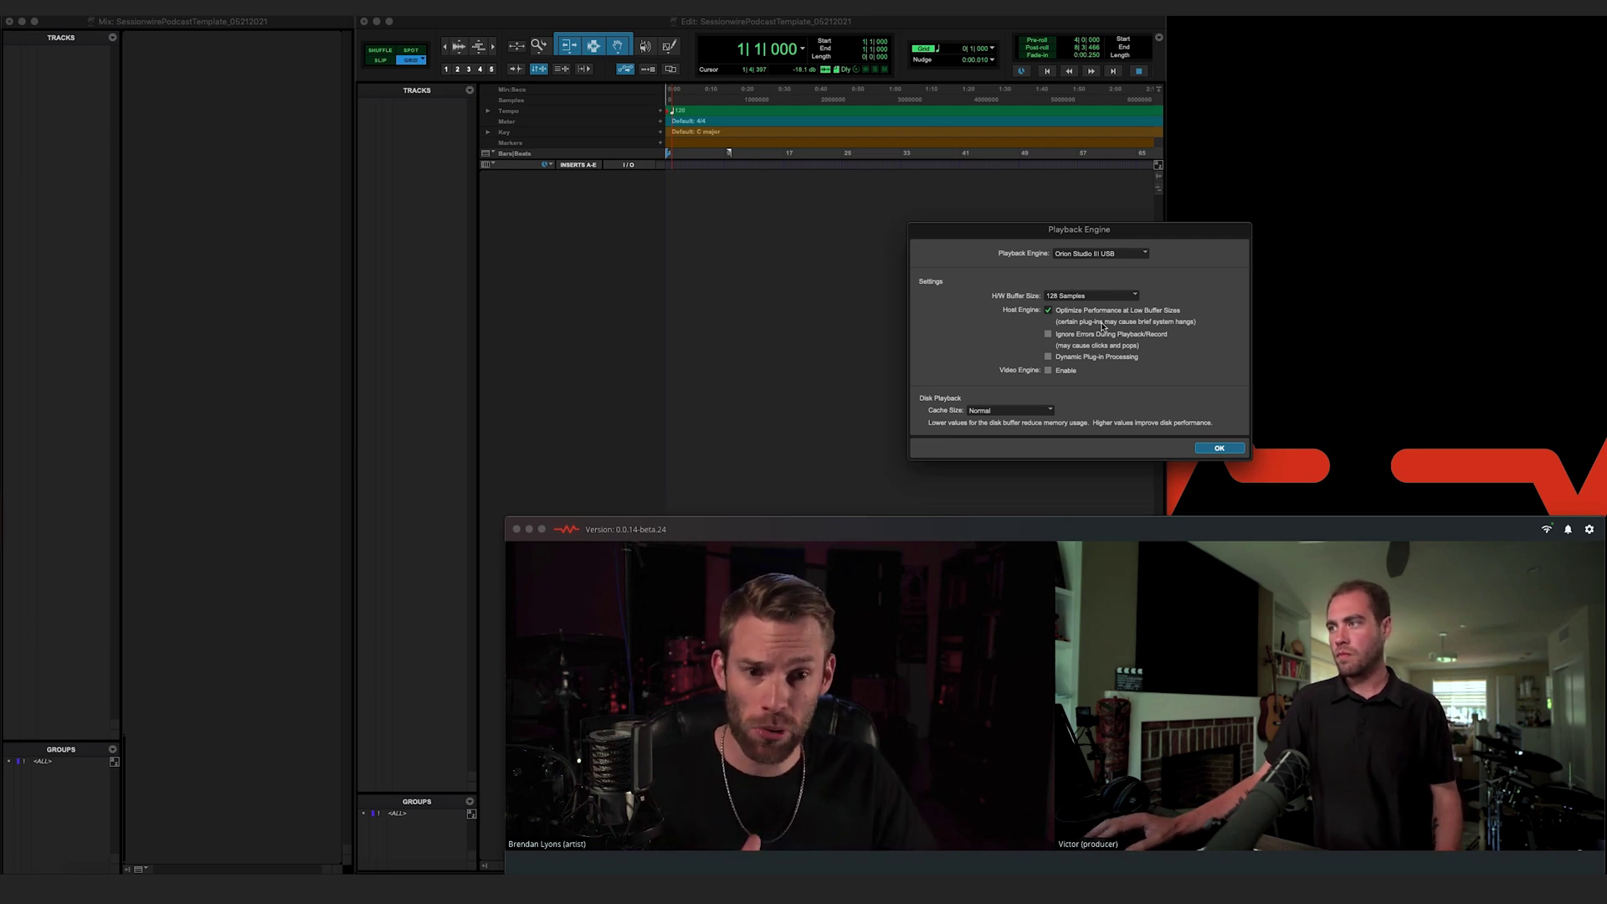
pyautogui.click(1219, 449)
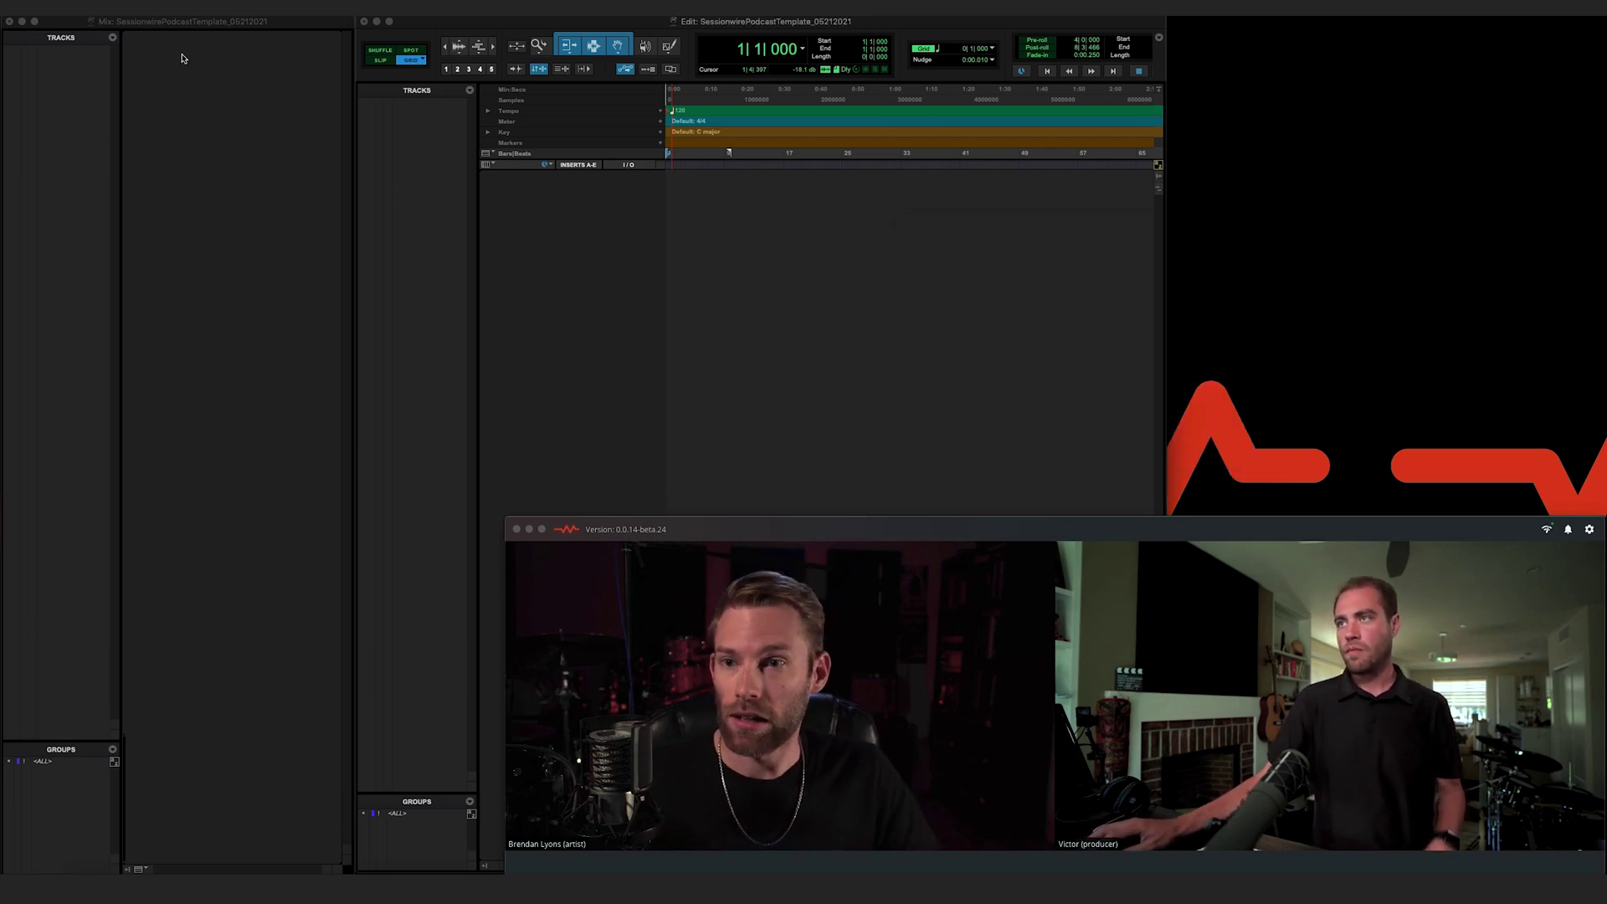
pyautogui.click(180, 7)
pyautogui.click(185, 23)
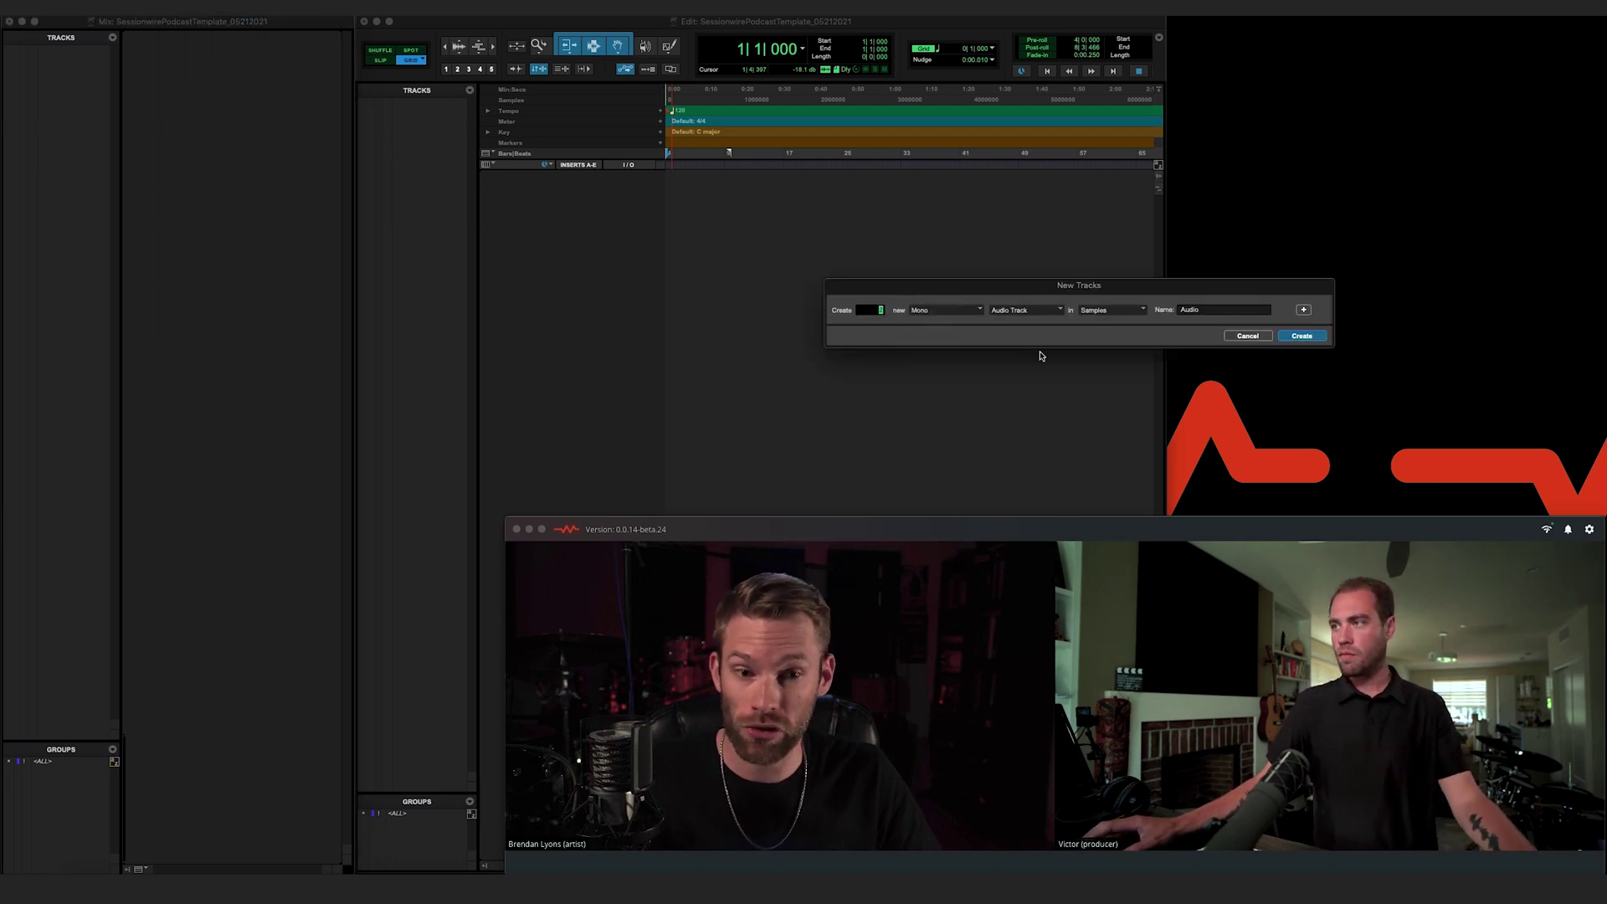
# Create 2 stereo Aux Input tracks and 2 mono Audio Tracks in one go.
pyautogui.click(1037, 313)
pyautogui.click(1028, 319)
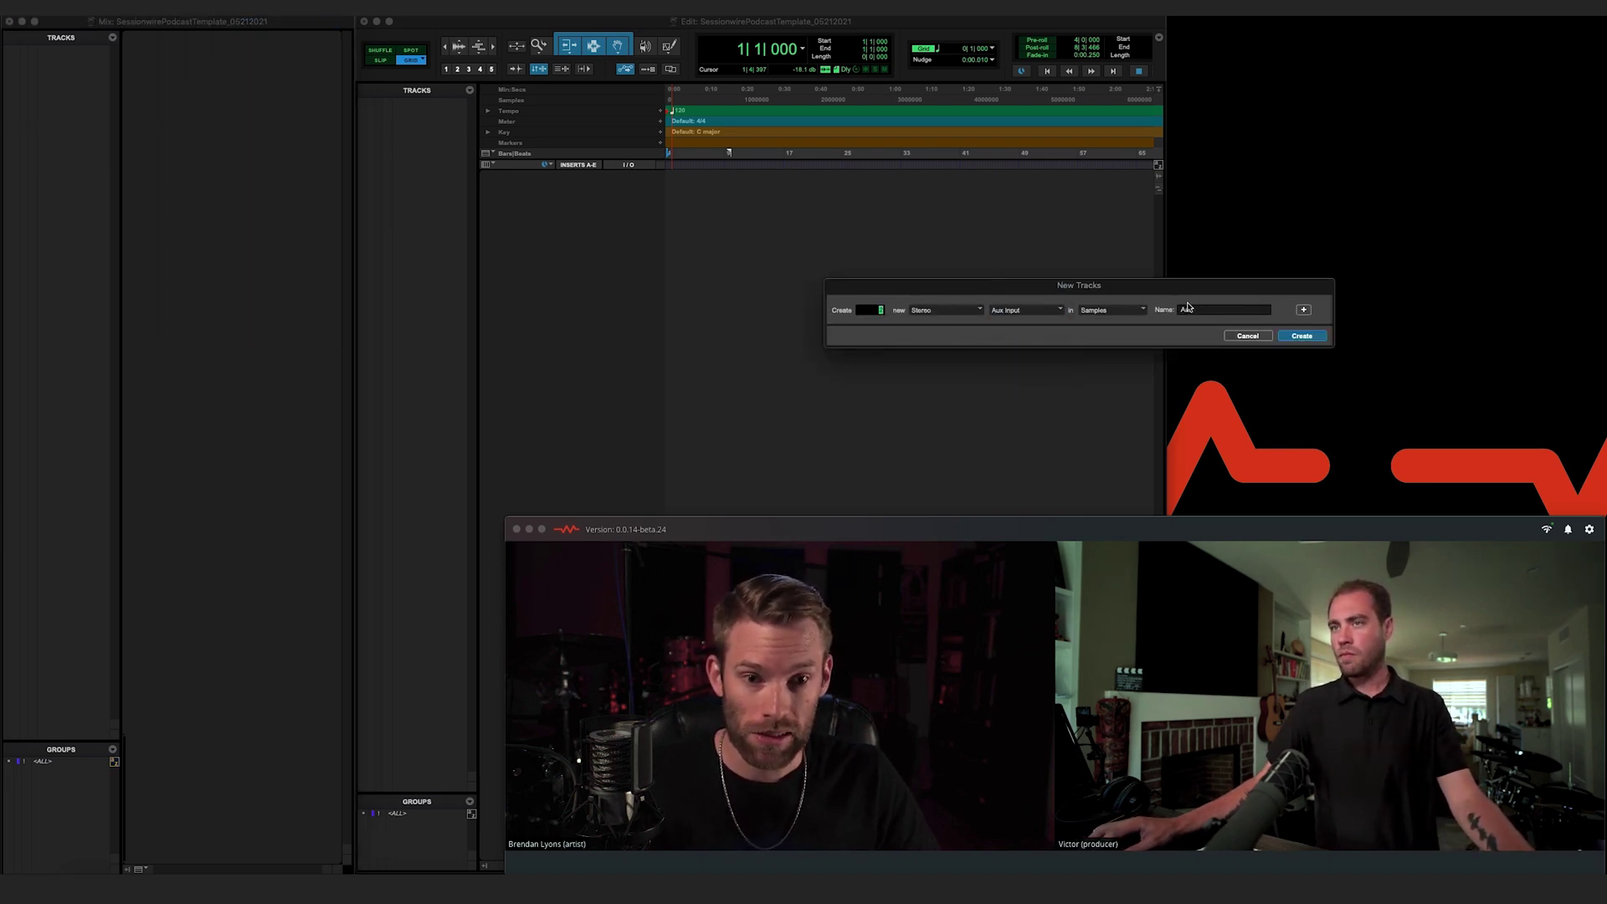
pyautogui.click(1303, 311)
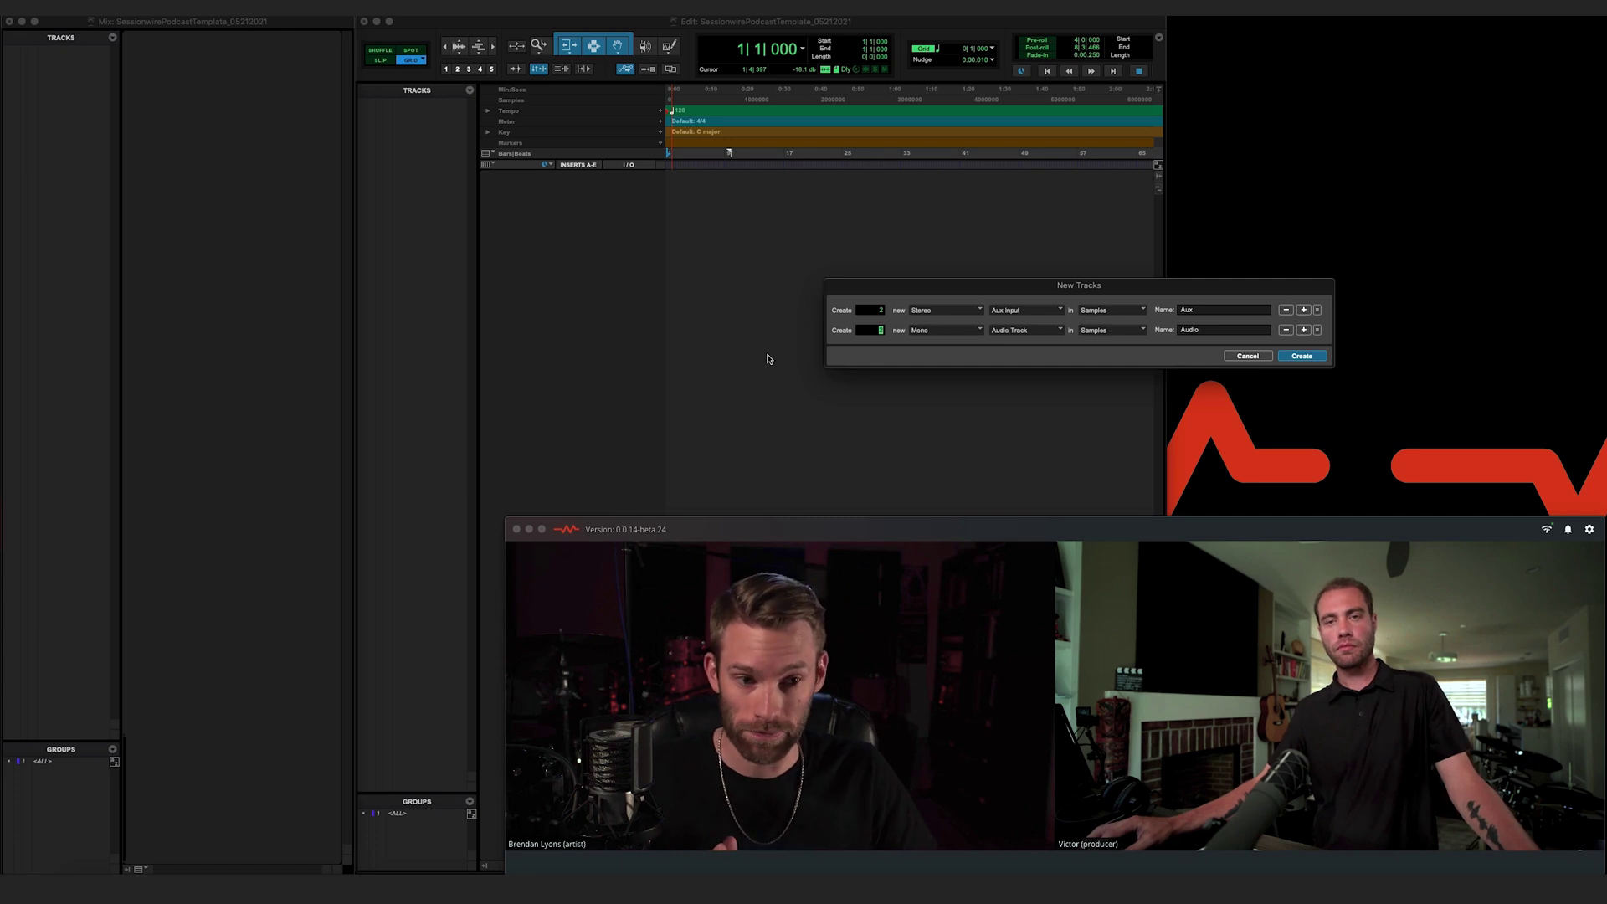
pyautogui.press('Return')
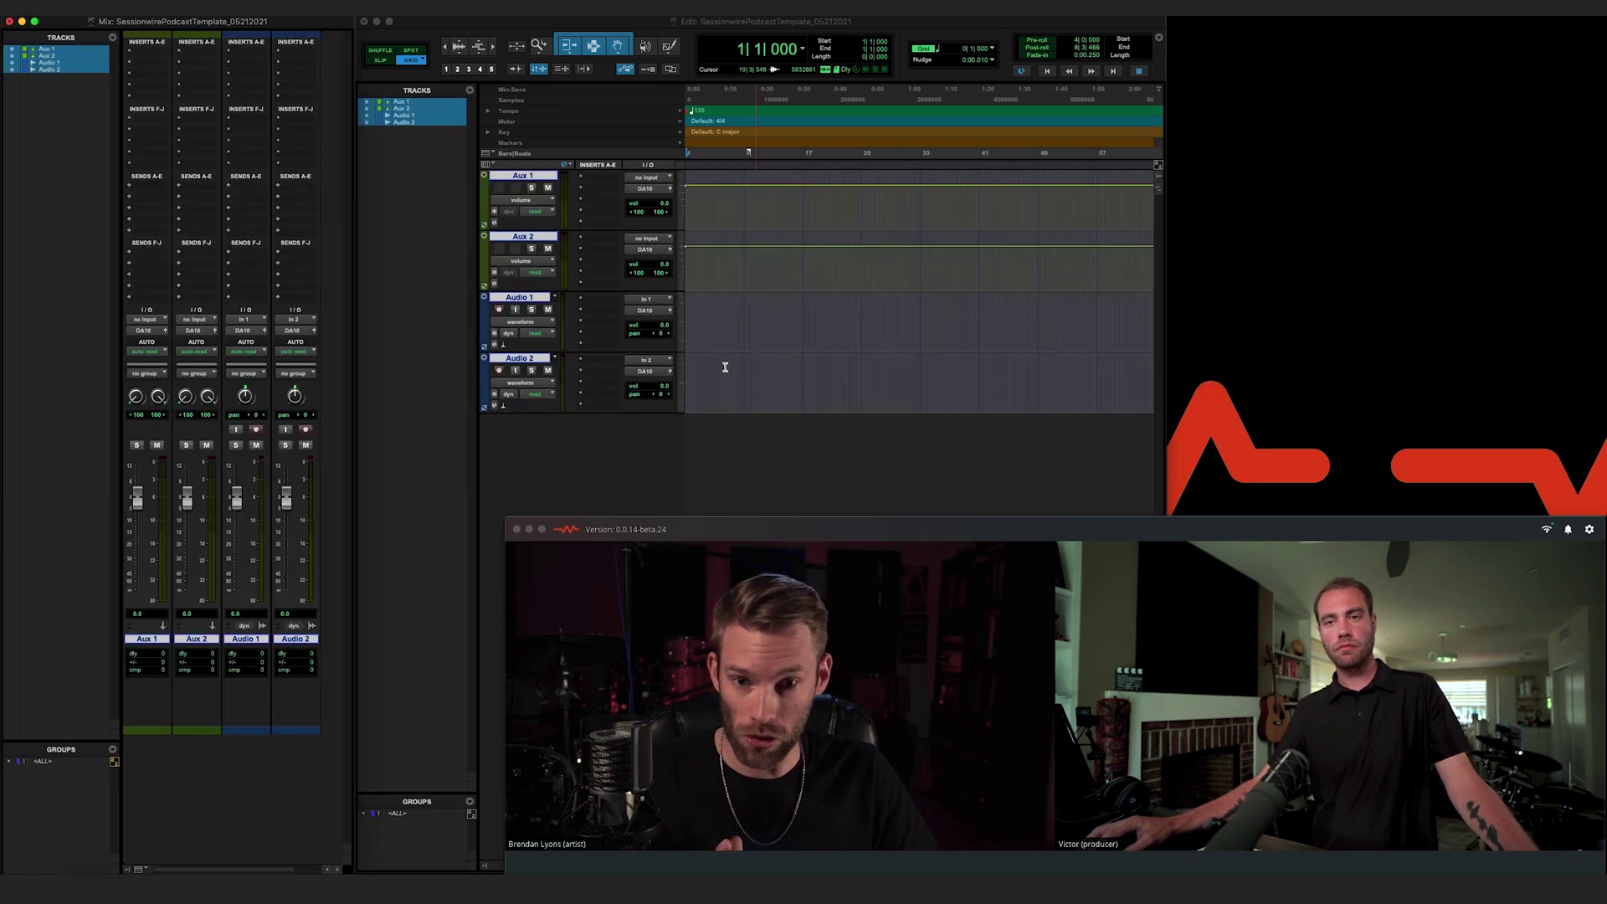
# Rename Aux 1 to 'SW Send' and Aux 2 to 'SW Receive'.
pyautogui.doubleClick(146, 639)
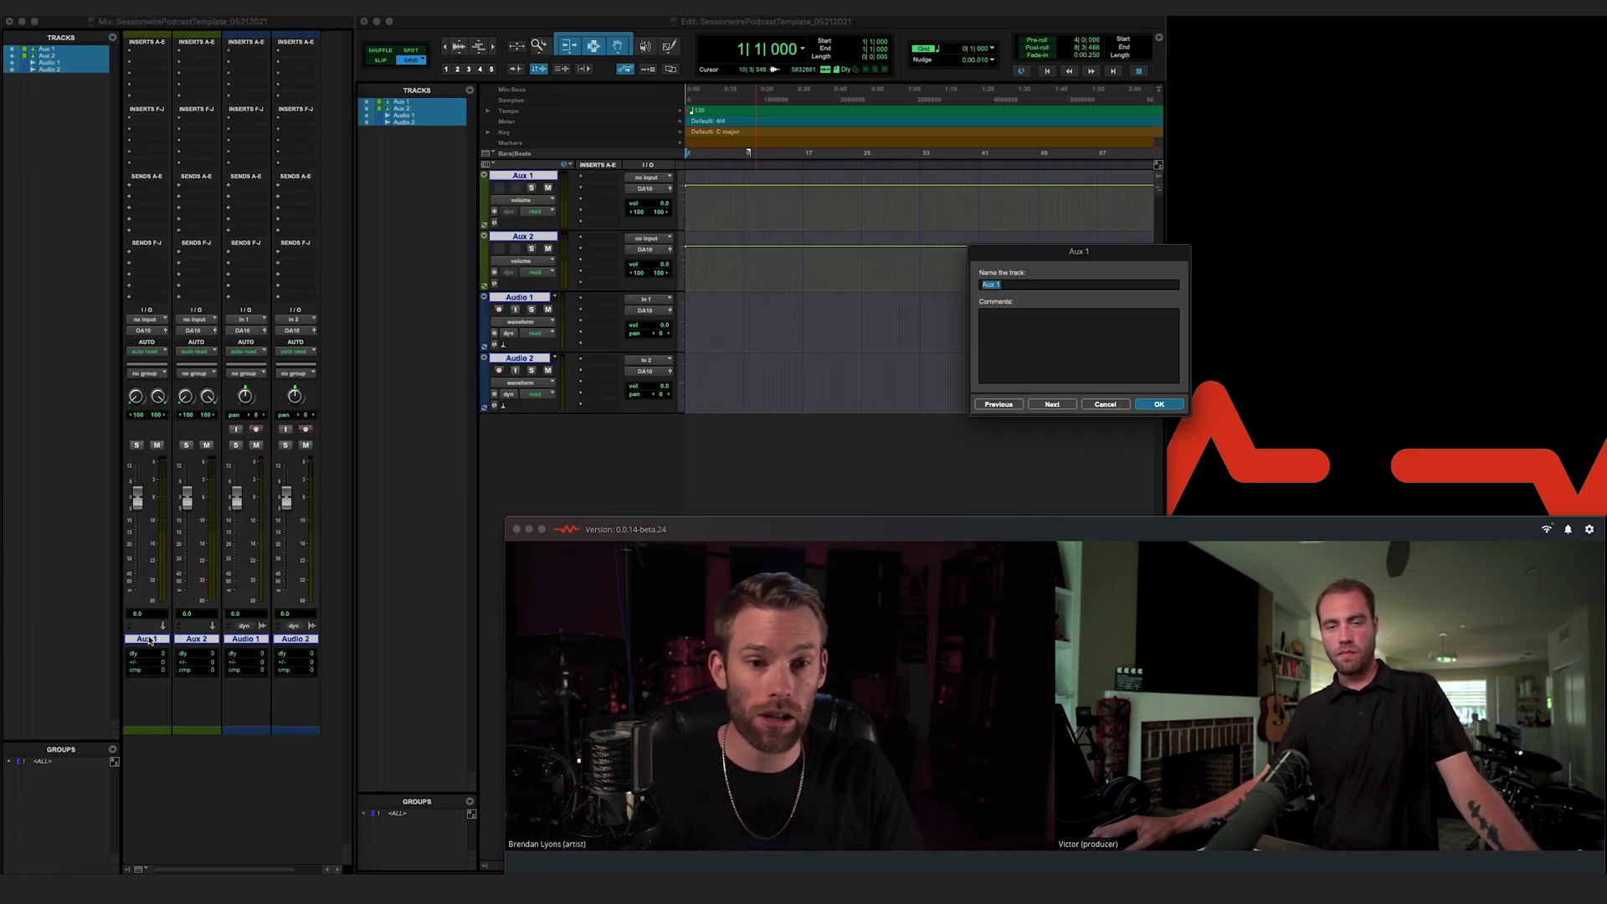
pyautogui.write('SW Send')
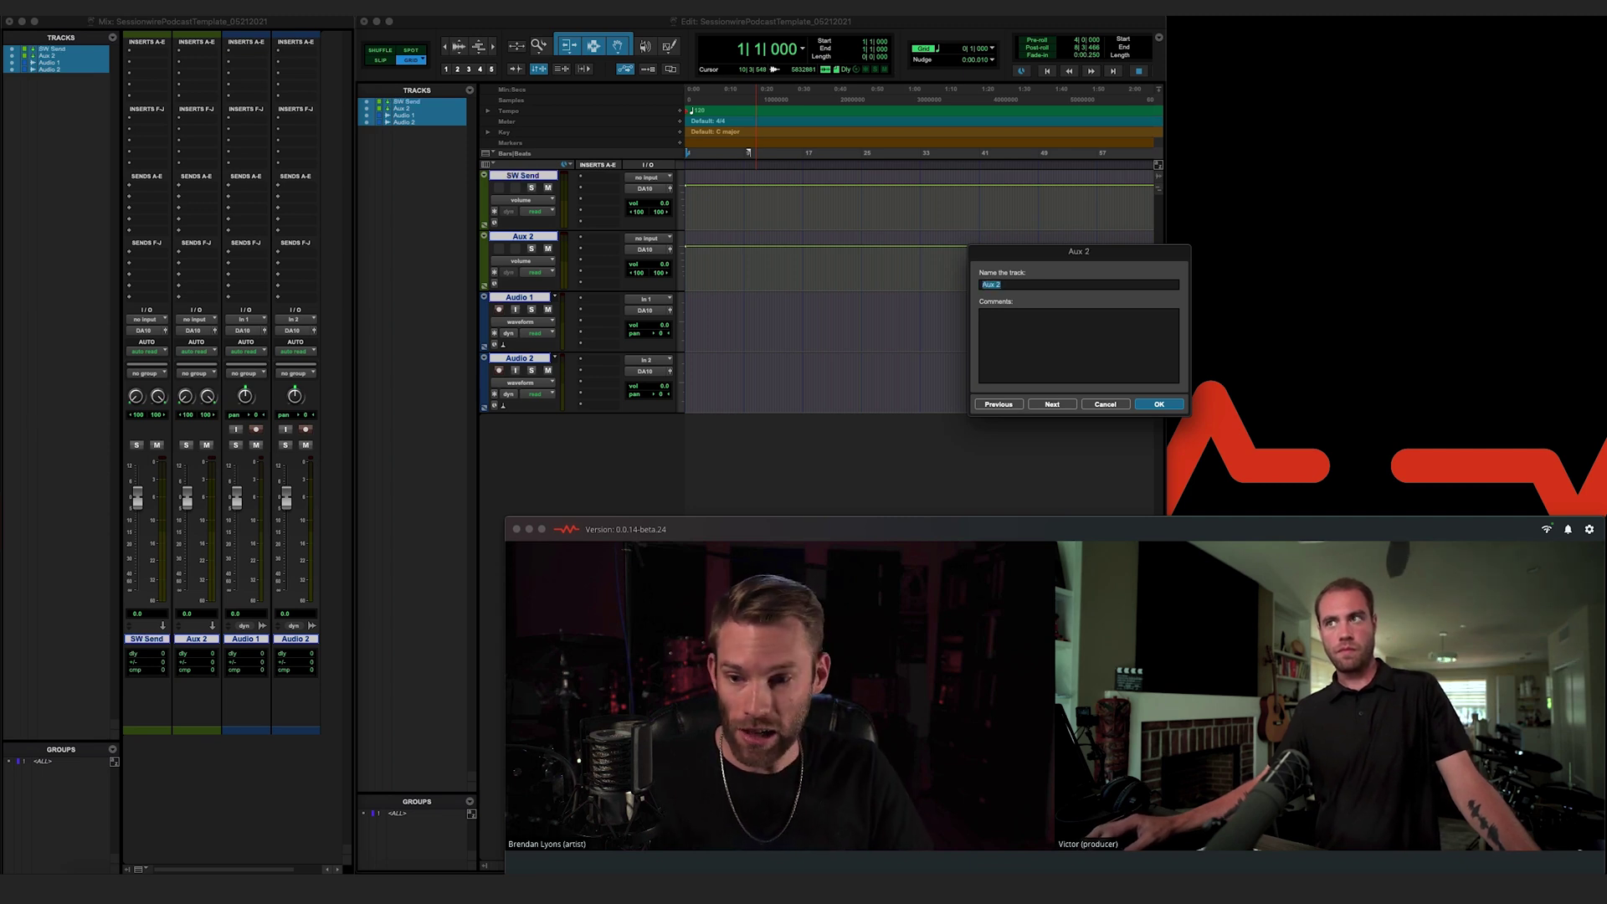
pyautogui.write('SW ')
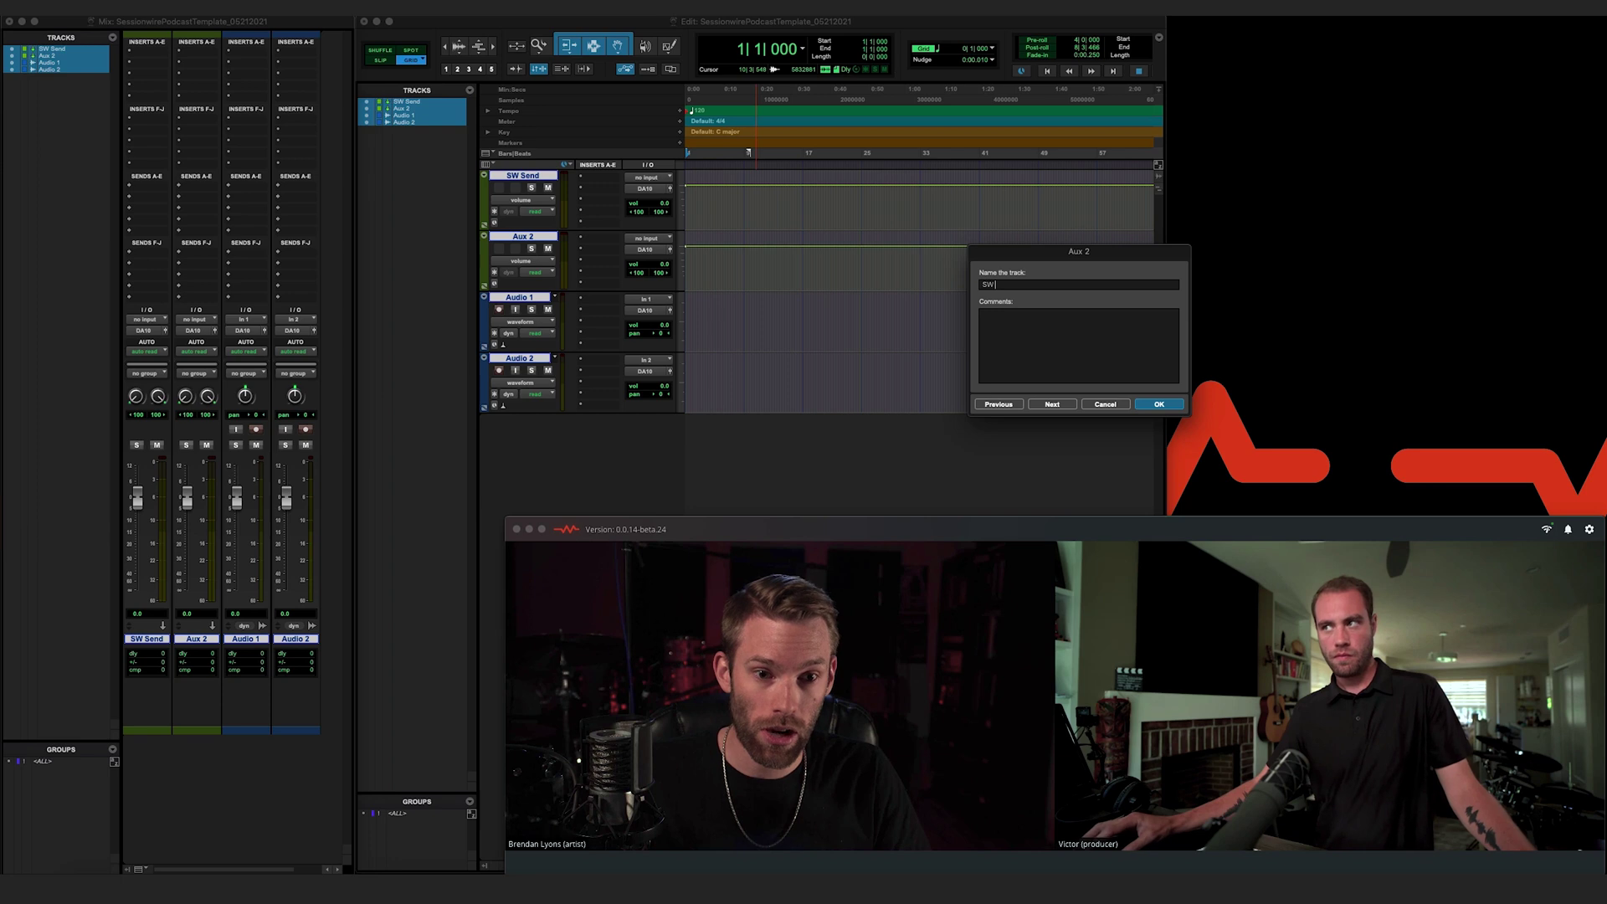
pyautogui.write('Rec')
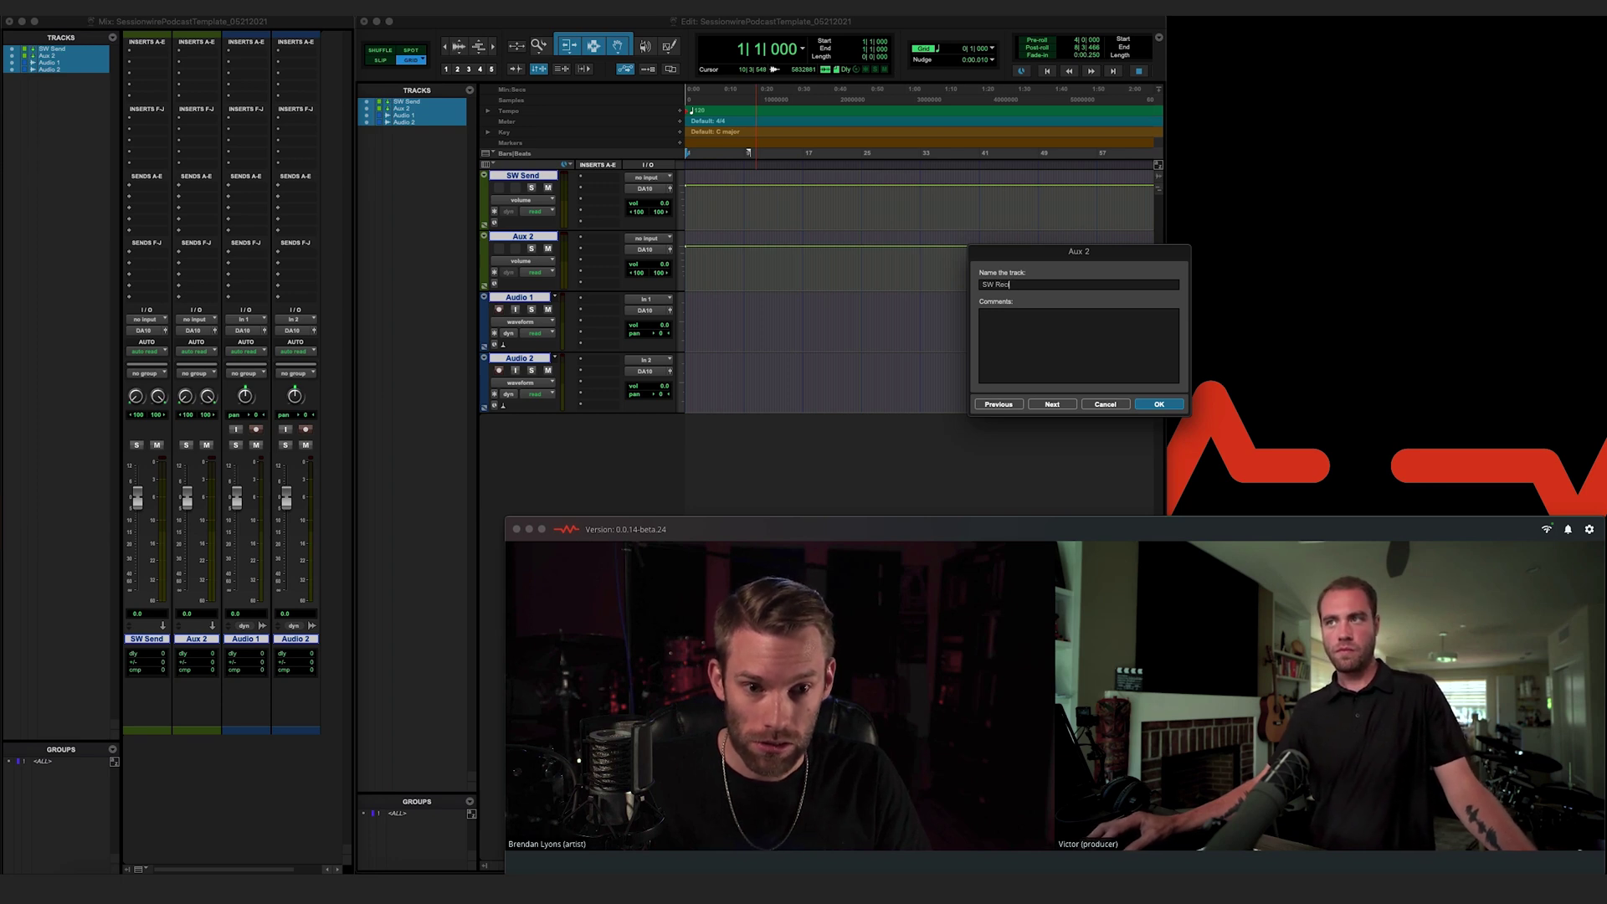
pyautogui.write('eive')
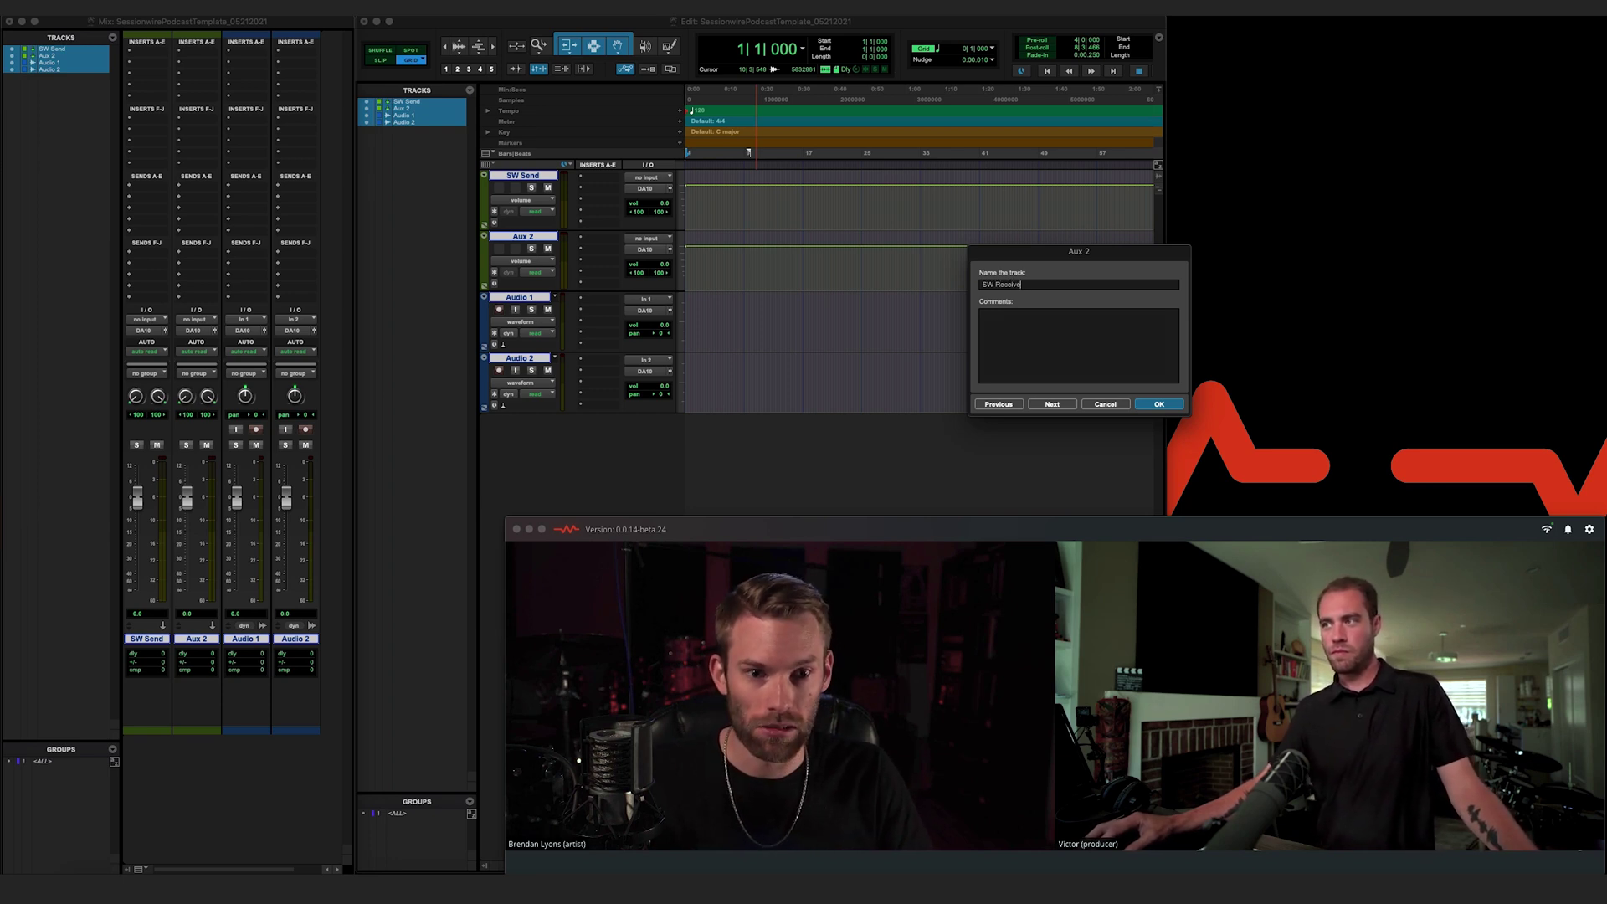
pyautogui.press('Return')
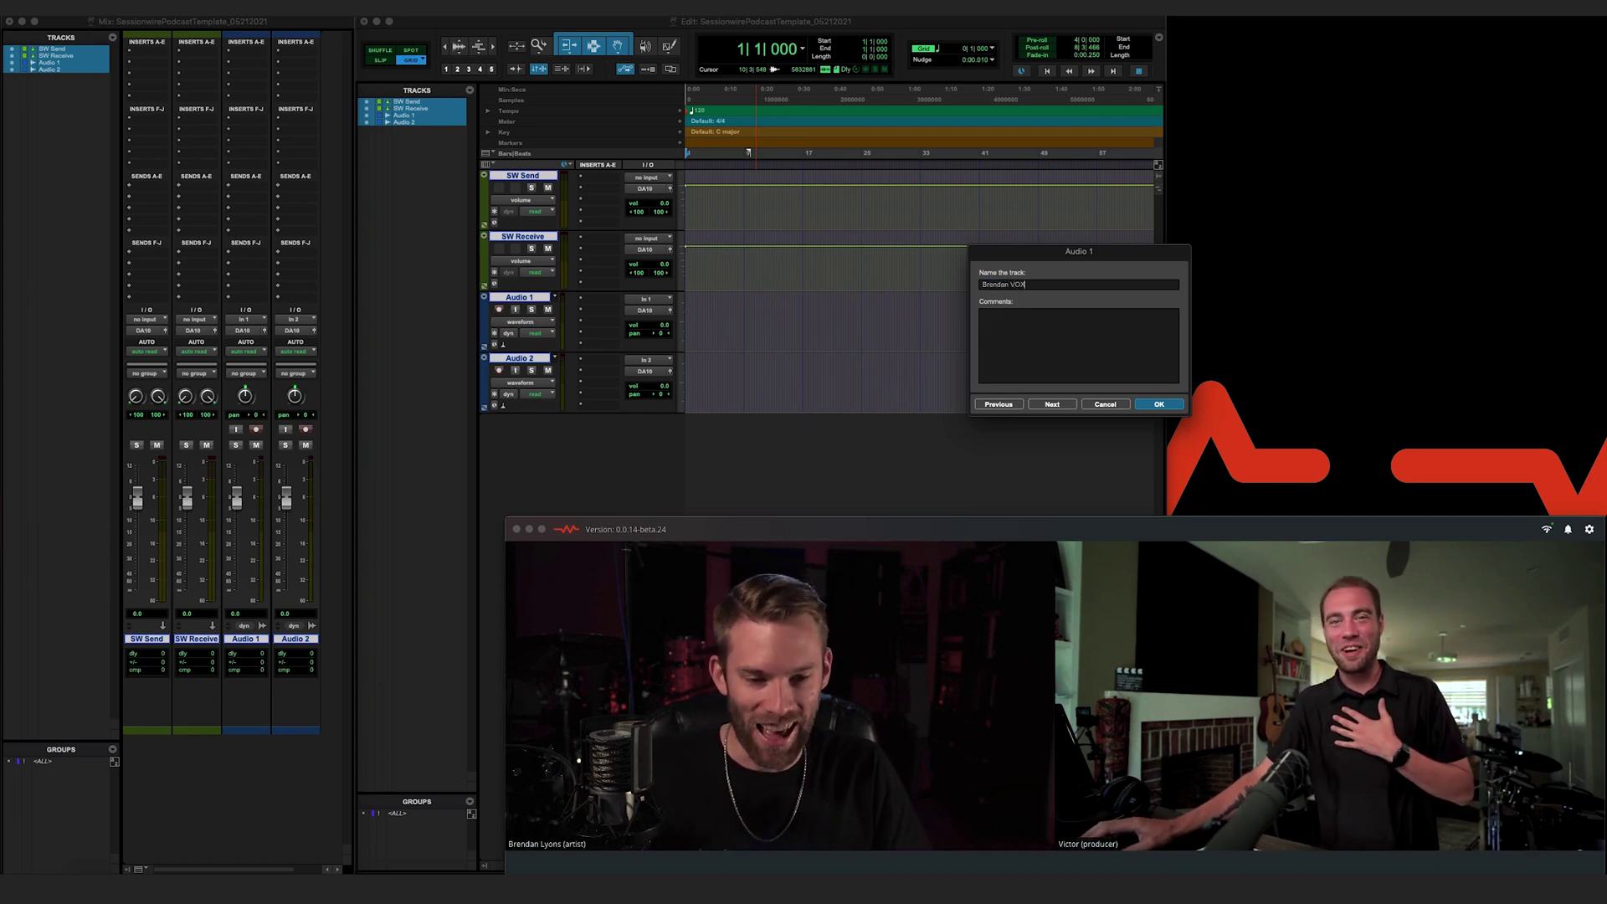
# Rename Audio 1 and Audio 2 as each speaker's 'Vox' track.
pyautogui.press('BackSpace')
pyautogui.press('BackSpace')
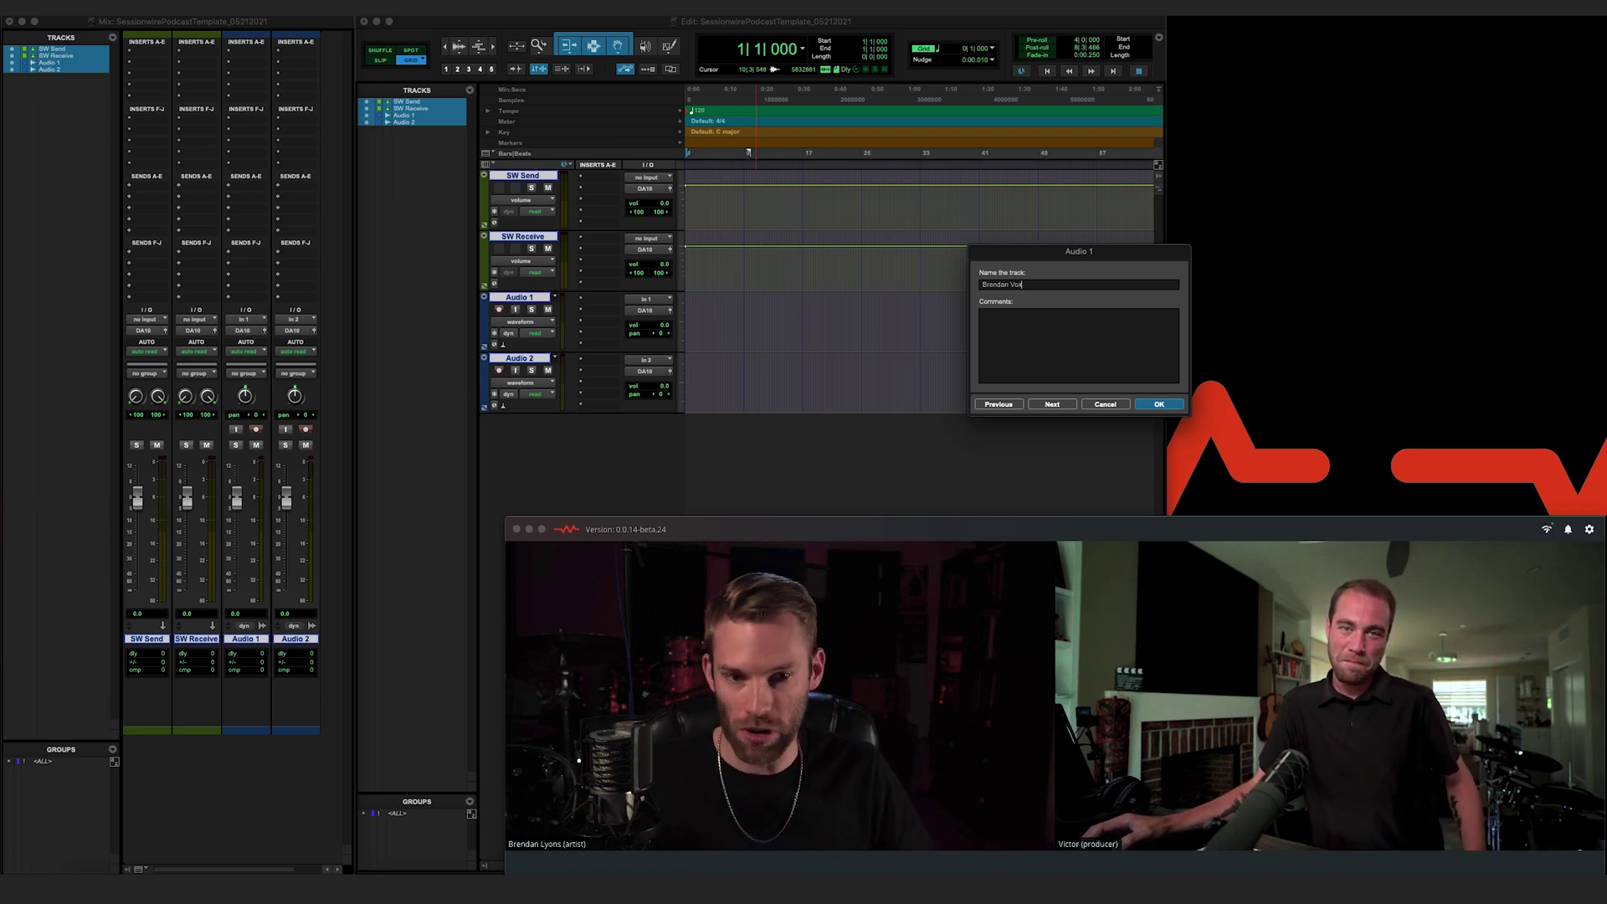
pyautogui.press('super+Right')
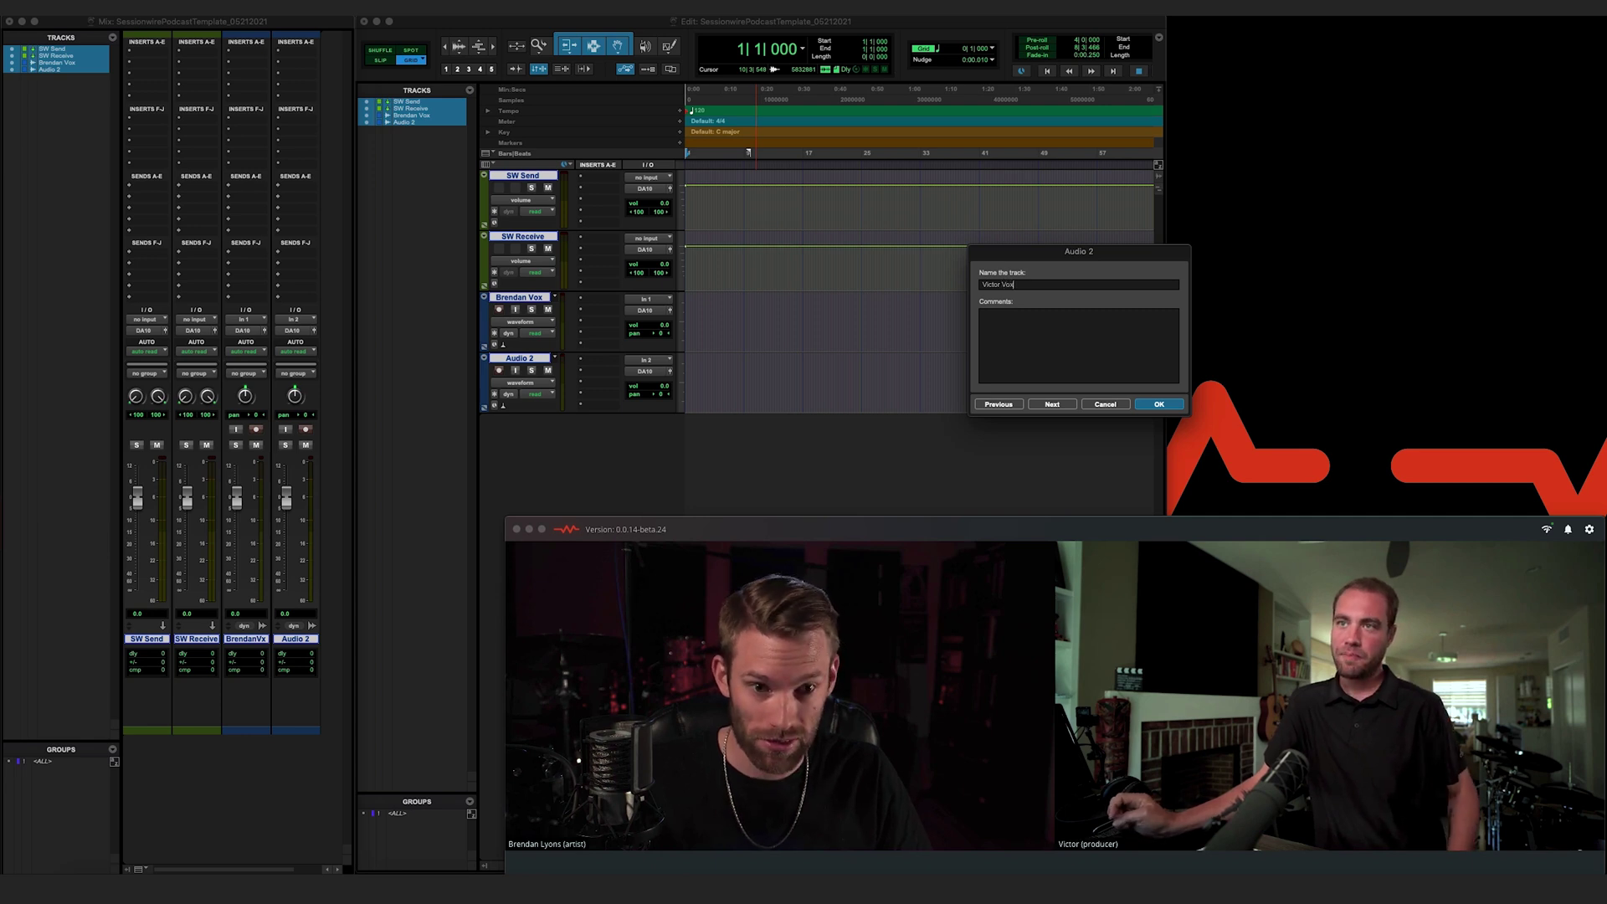
pyautogui.press('Return')
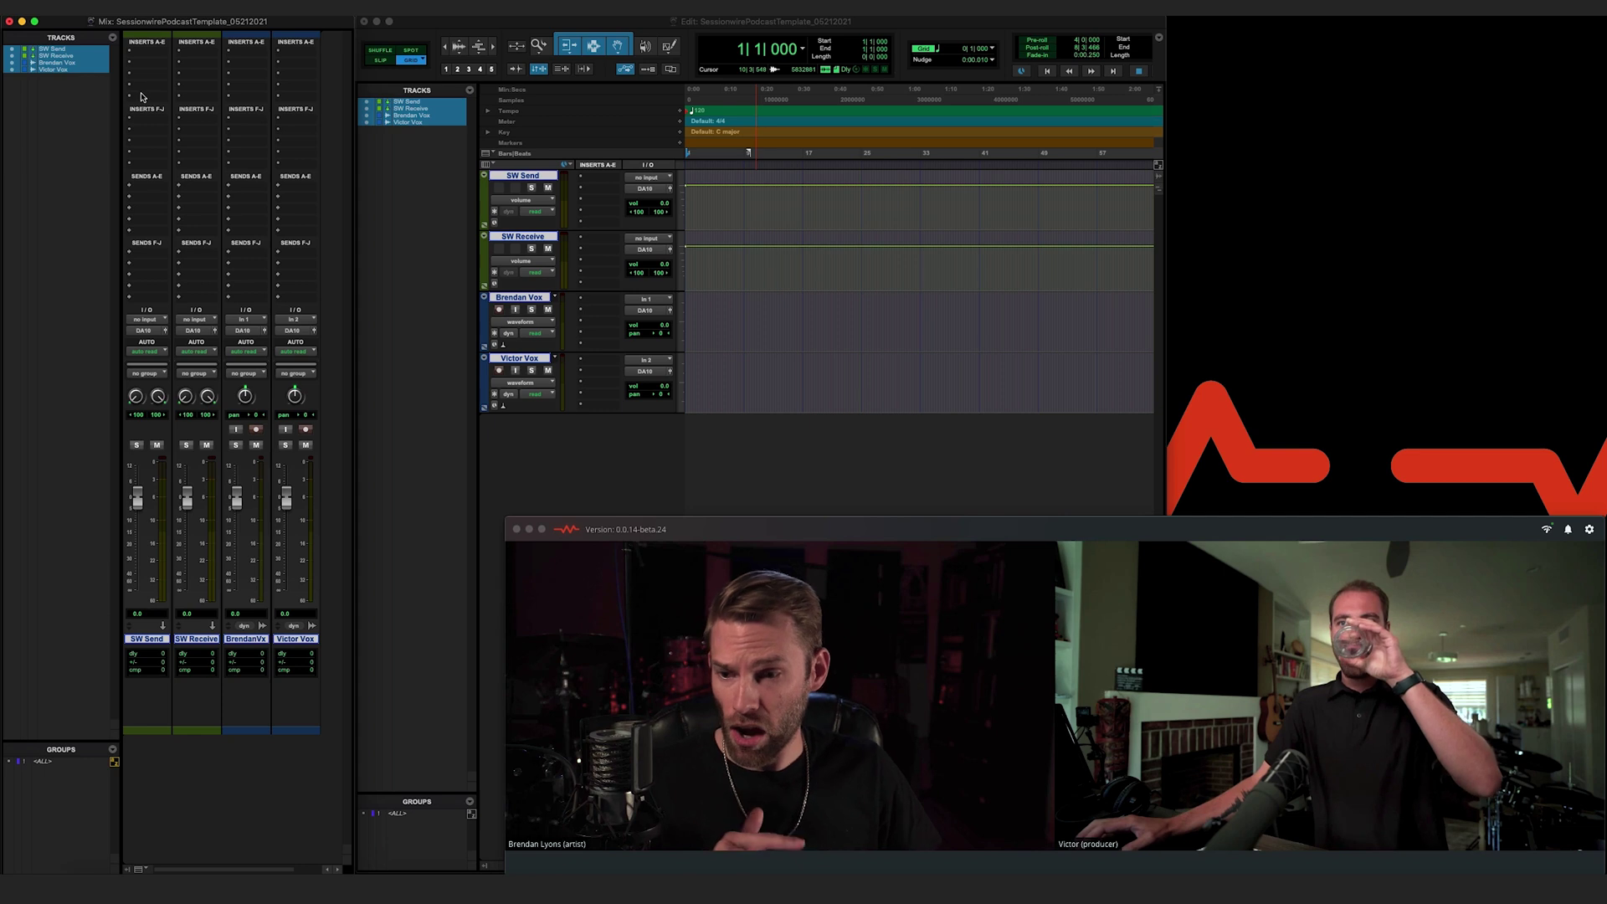
# Insert Sessionwire Send (stereo) on SW Send and Sessionwire Receive (stereo) on SW Receive.
pyautogui.click(149, 55)
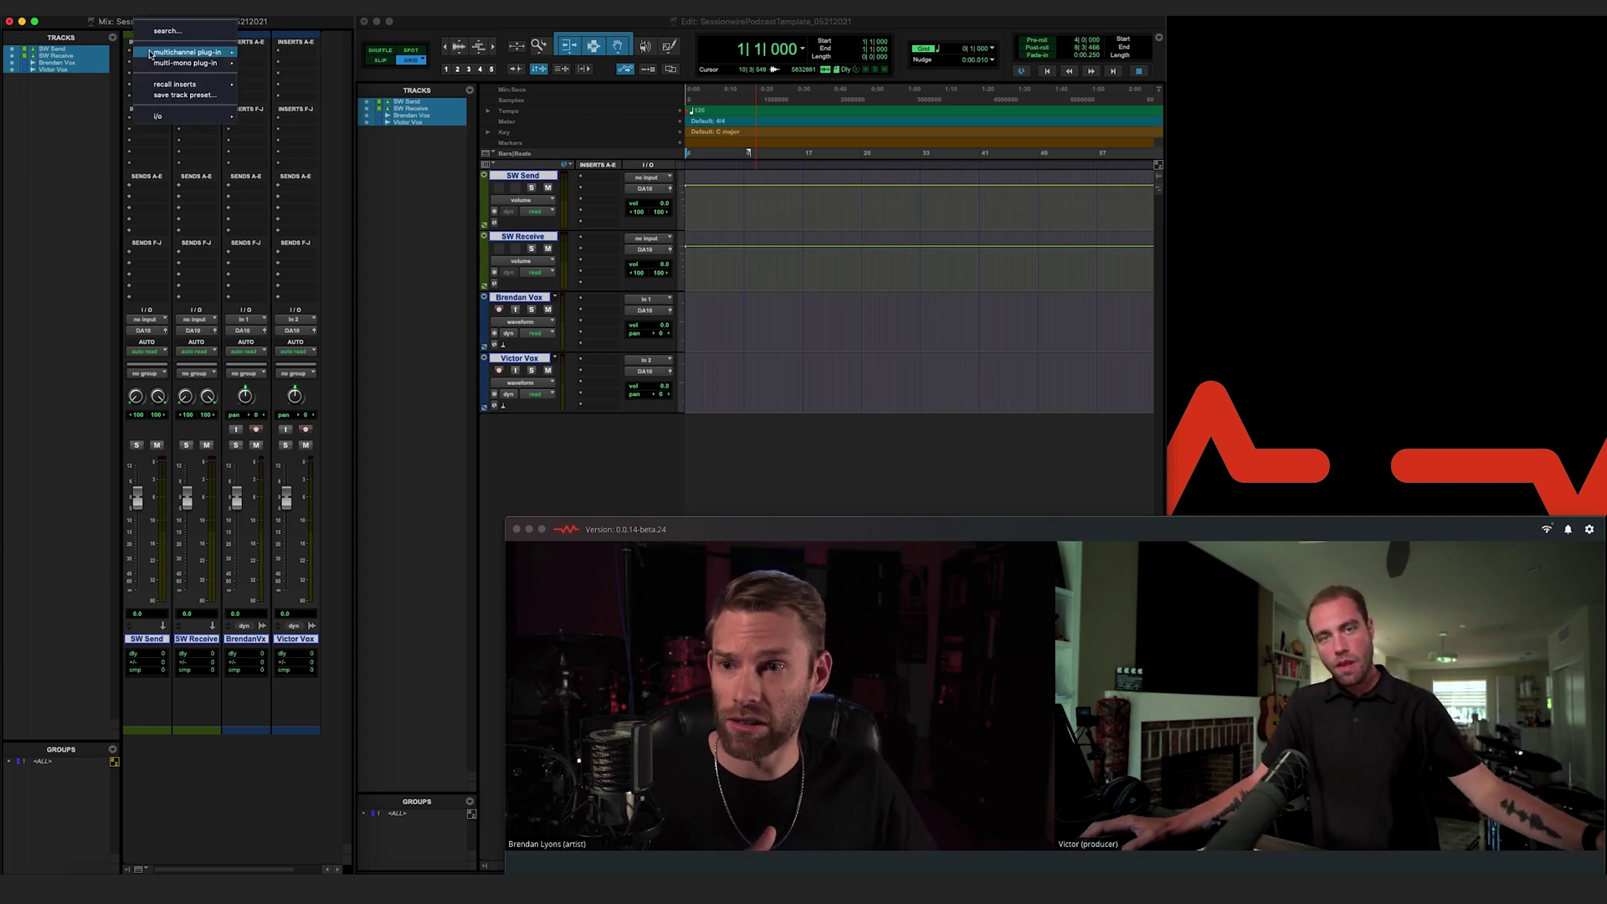
pyautogui.moveTo(222, 50)
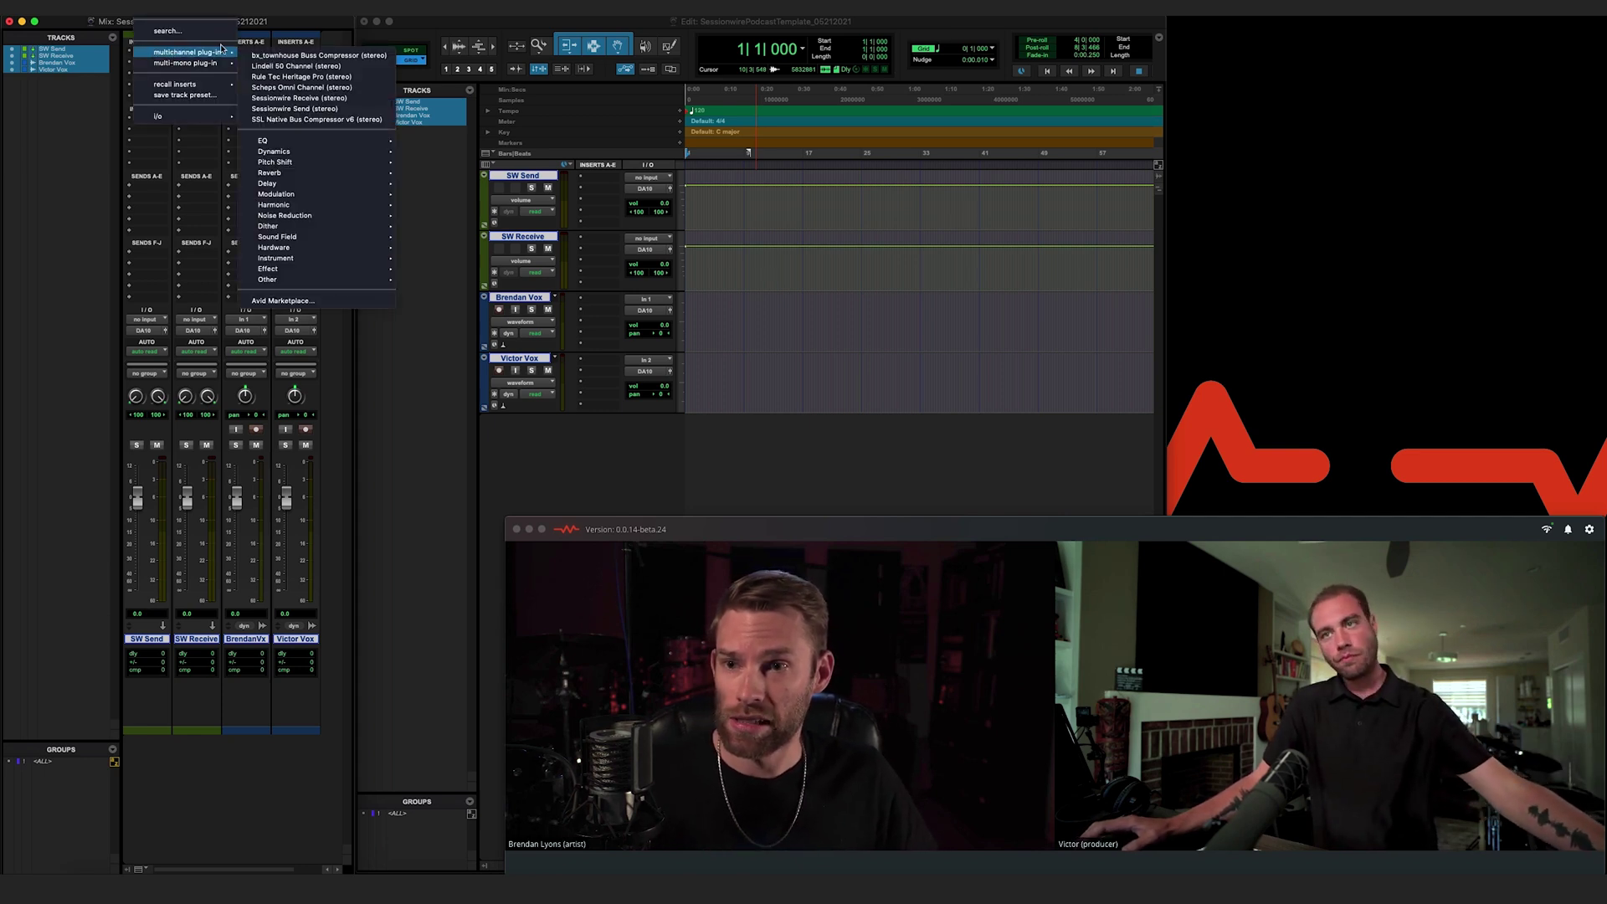
pyautogui.click(339, 111)
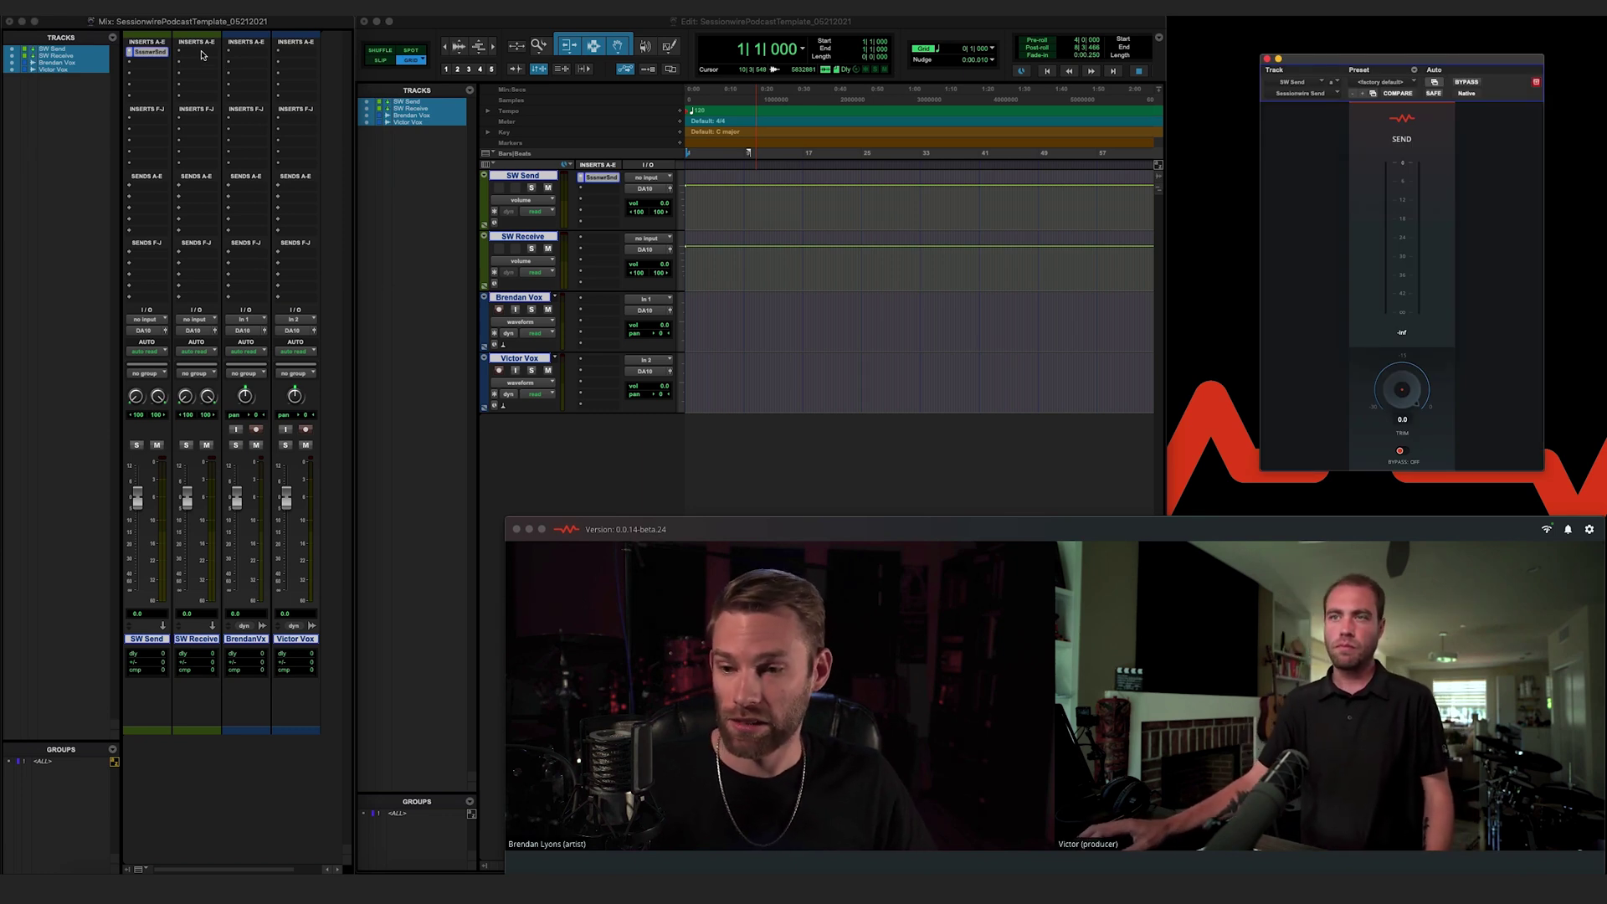
pyautogui.click(202, 56)
pyautogui.moveTo(213, 53)
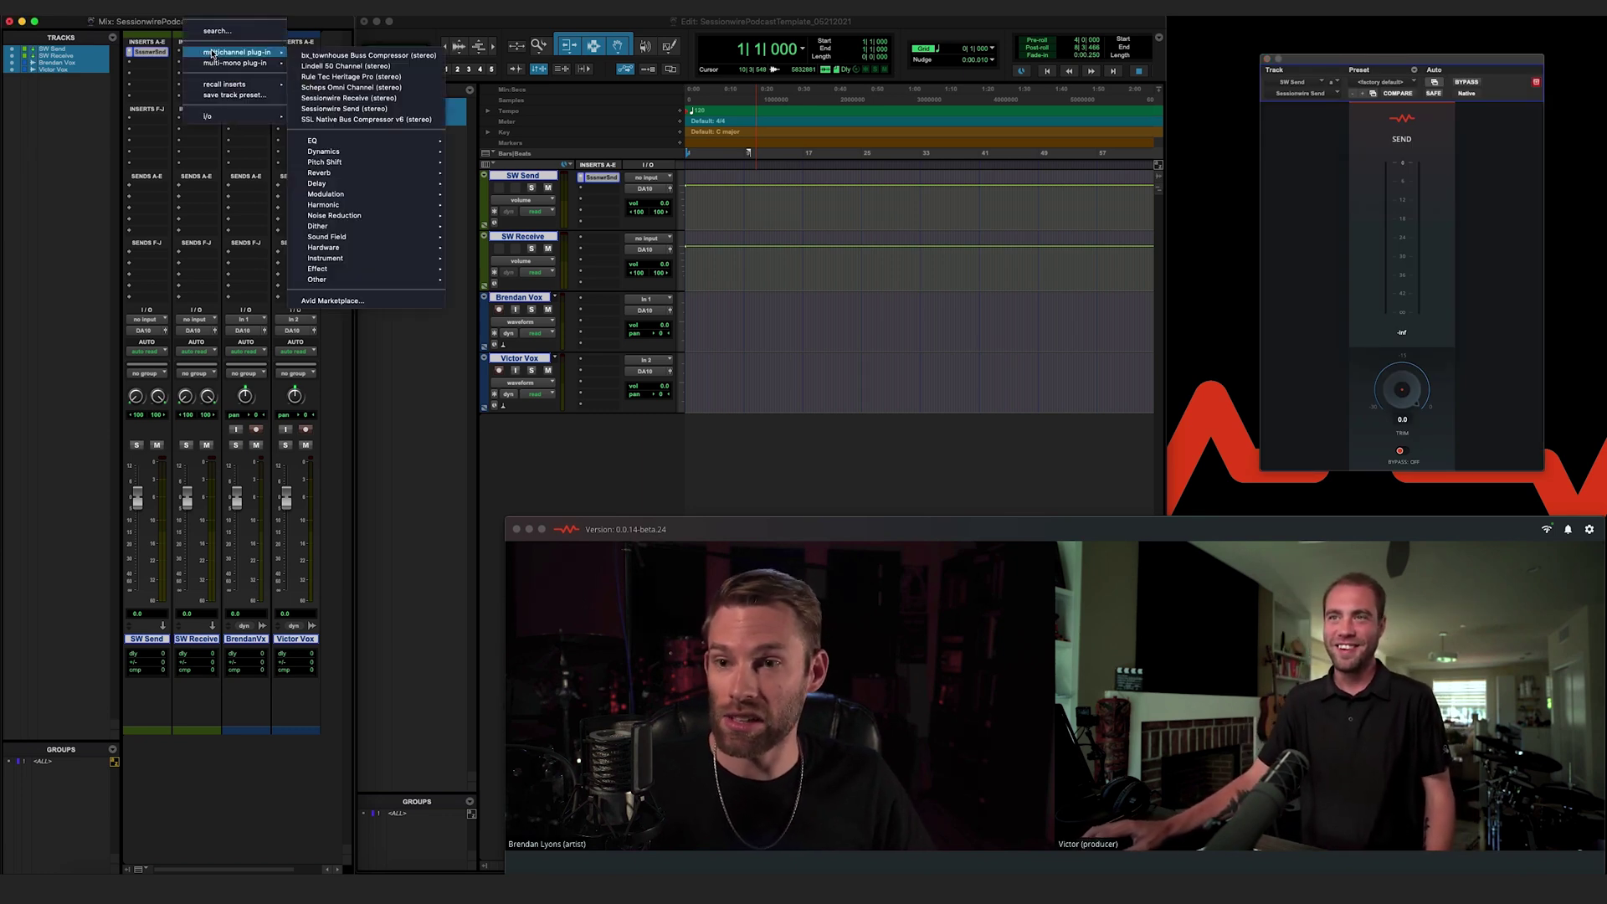
pyautogui.click(381, 99)
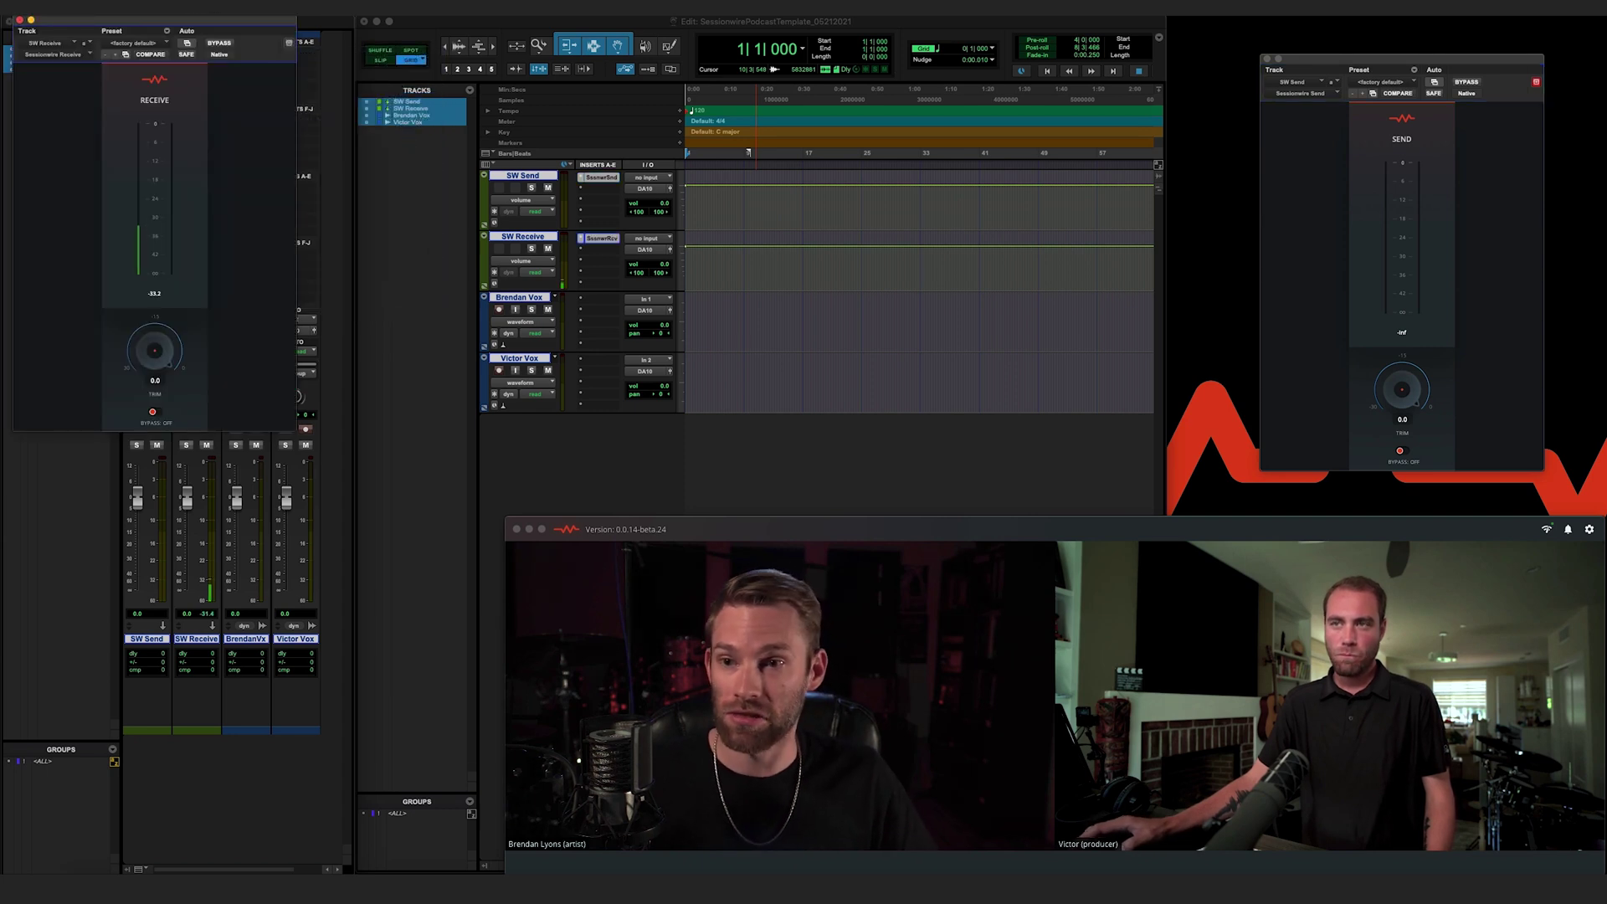
pyautogui.moveTo(121, 21); pyautogui.dragTo(1080, 59)
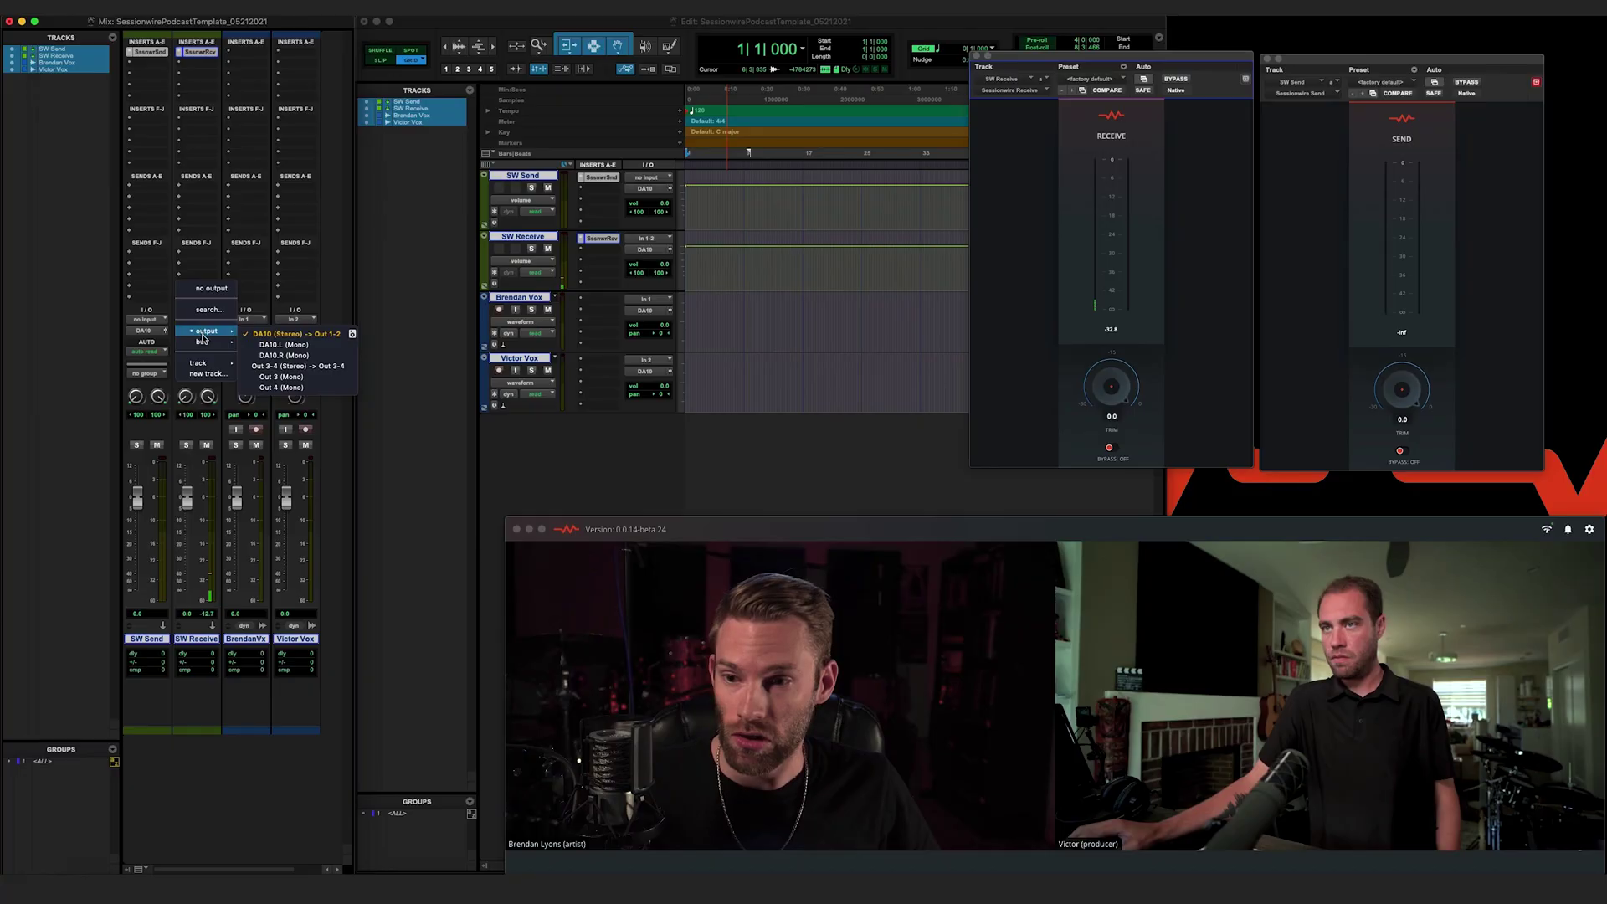
# Show the bus choices, including SWRecord, for SW Receive's output.
pyautogui.moveTo(202, 342)
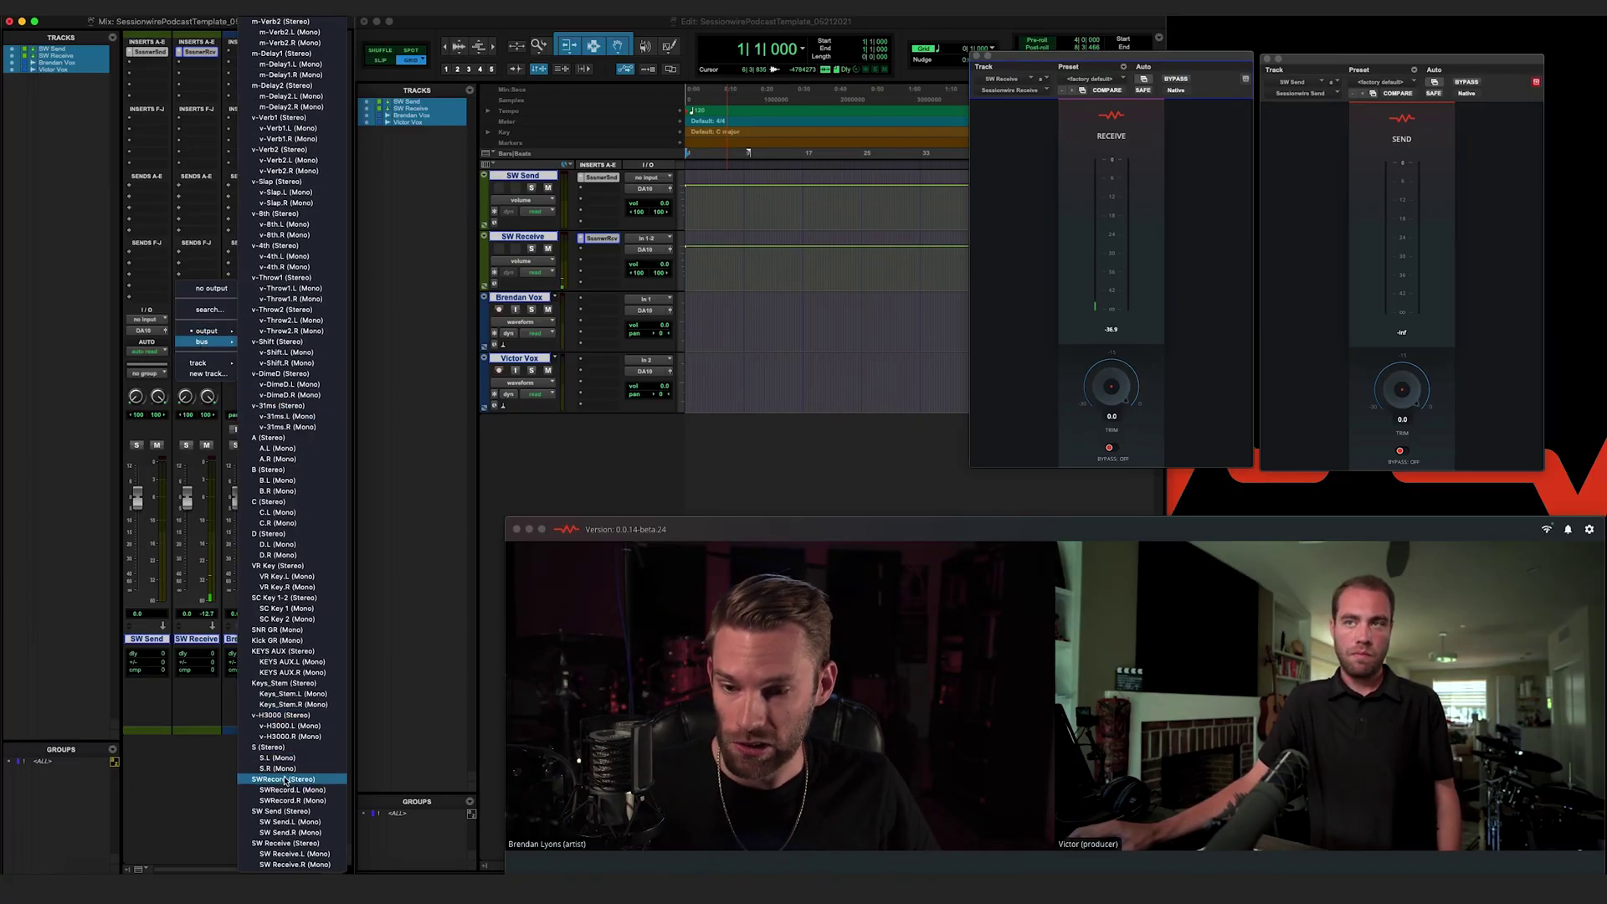
# Output SW Receive to SWRecord (Stereo), feed the second Vox from SWRecord.L, and input-monitor both Vox tracks.
pyautogui.click(285, 780)
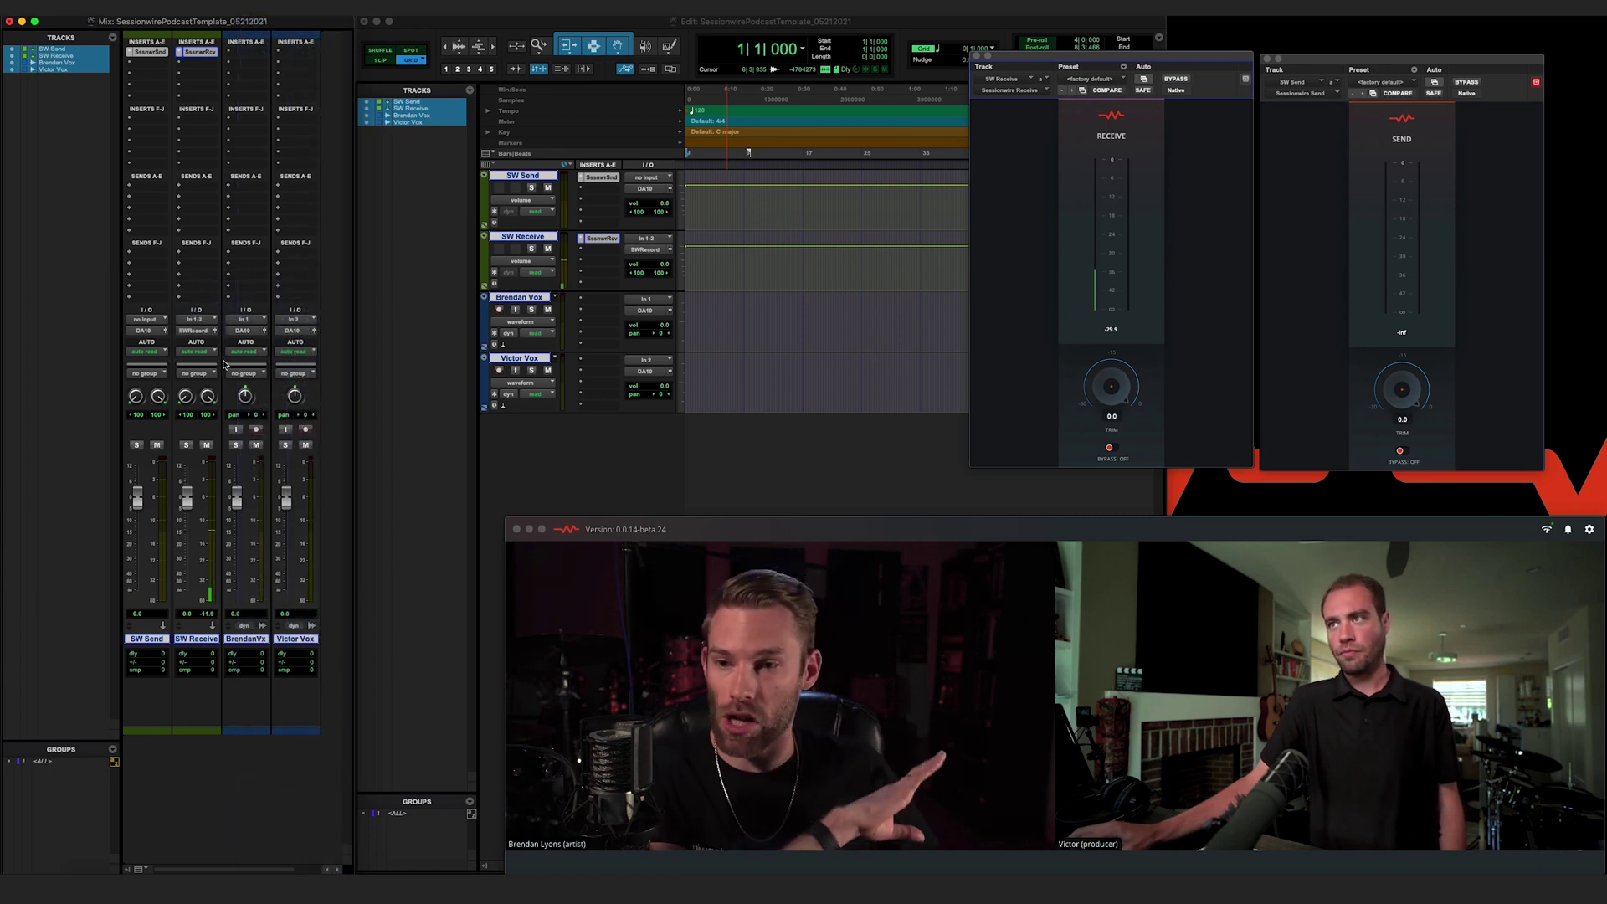
pyautogui.click(295, 320)
pyautogui.moveTo(298, 326)
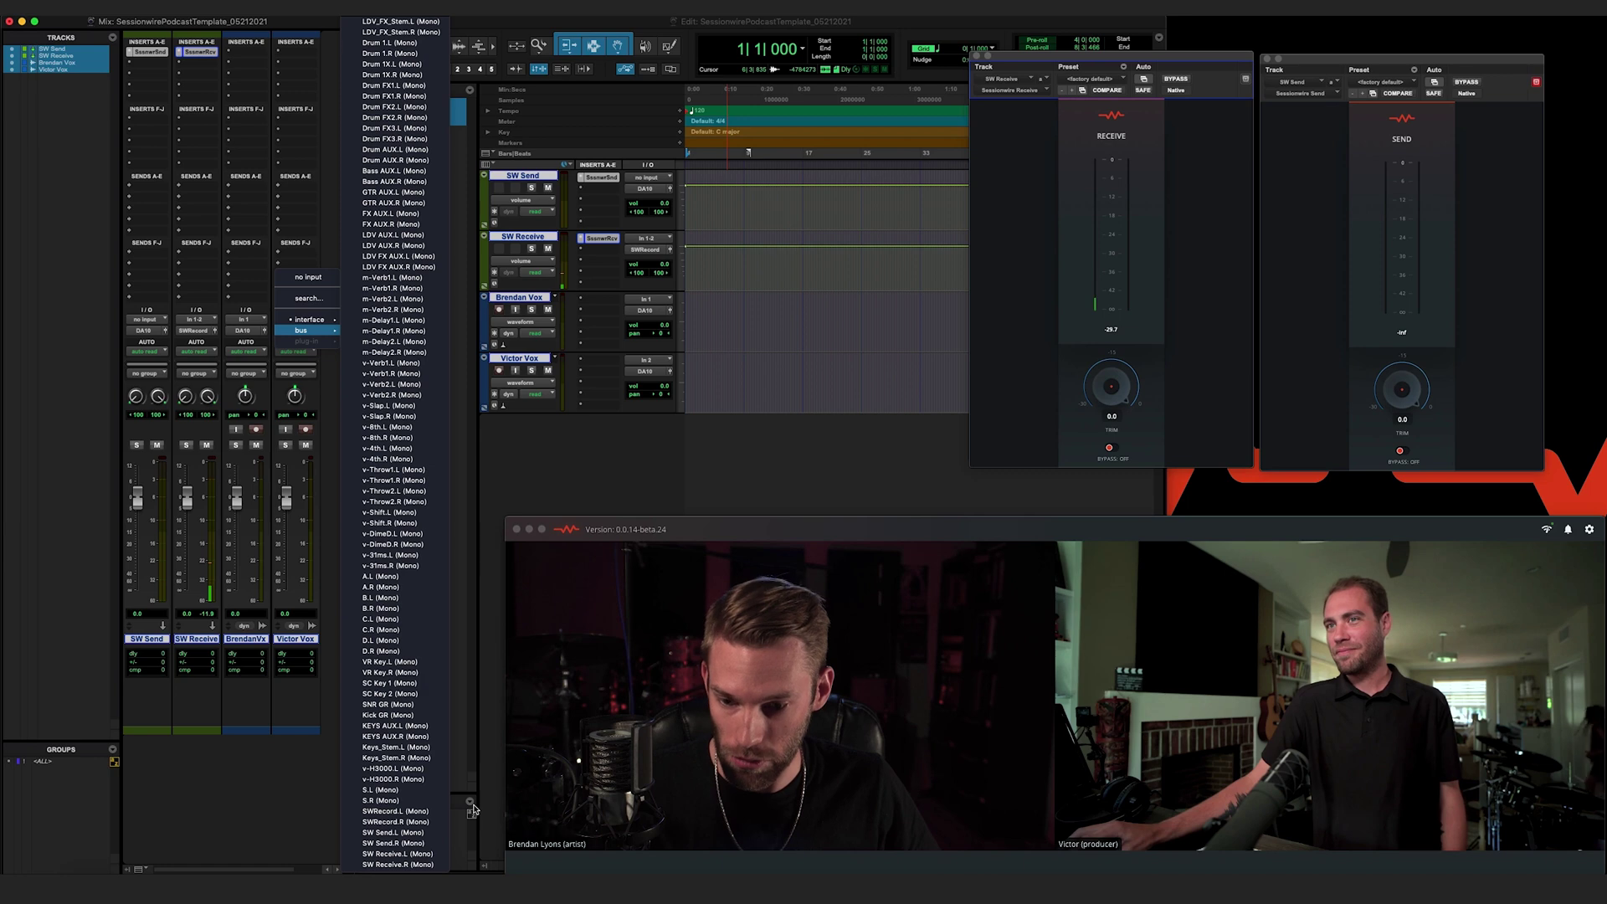
pyautogui.click(385, 813)
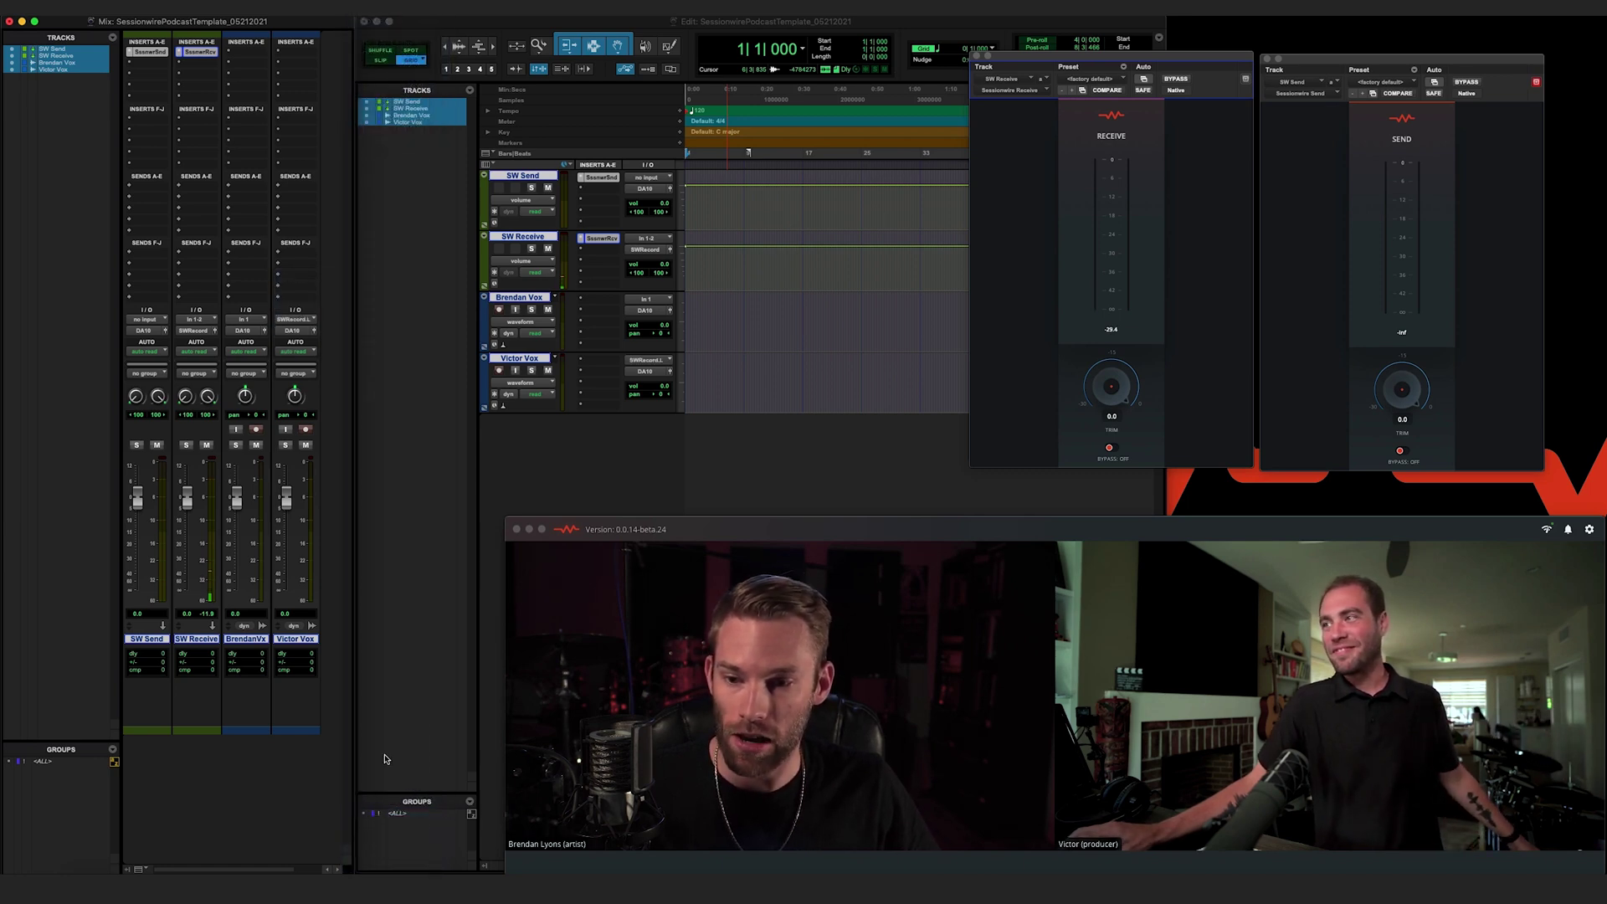
pyautogui.click(286, 431)
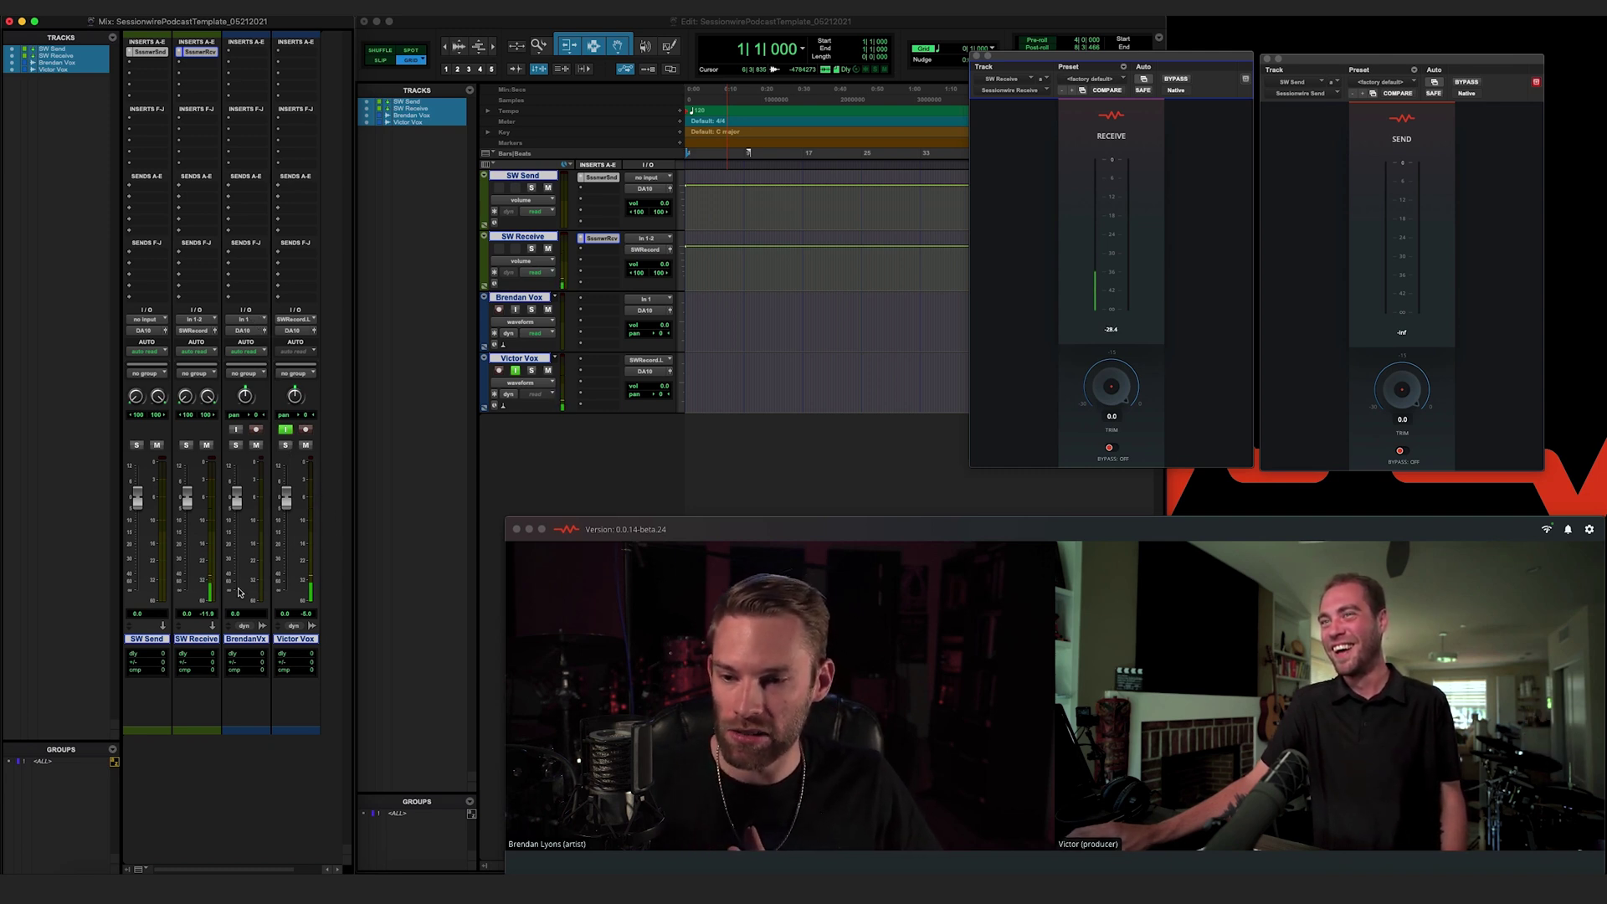
pyautogui.click(235, 430)
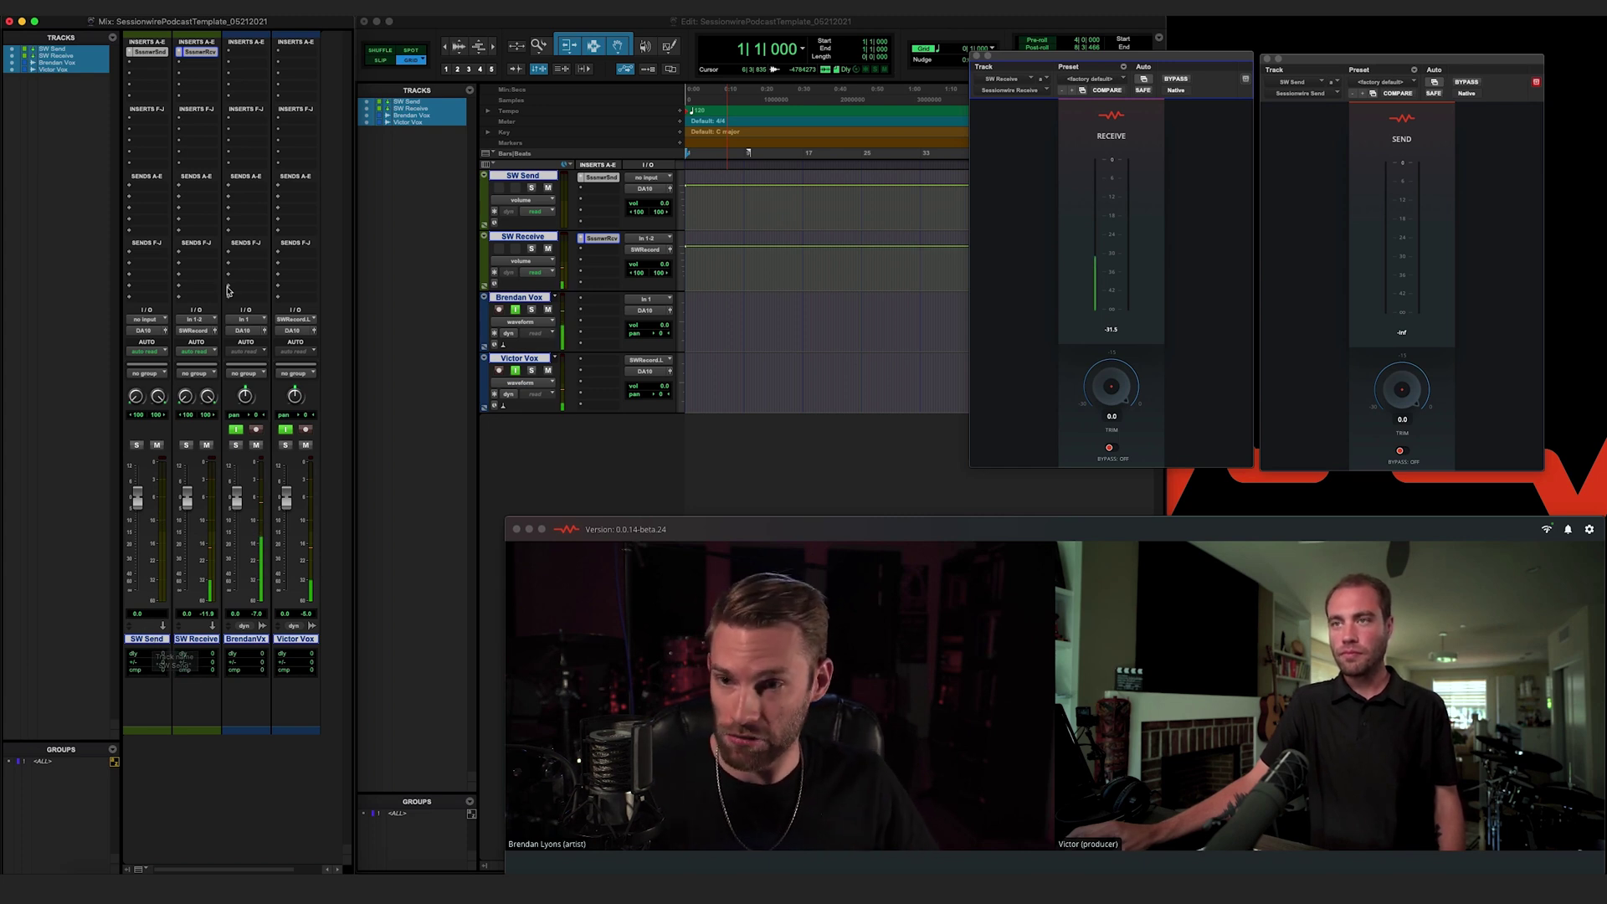
# Add a send from the first Vox track to SW Send (Stereo), then close the send window.
pyautogui.click(243, 186)
pyautogui.moveTo(243, 188)
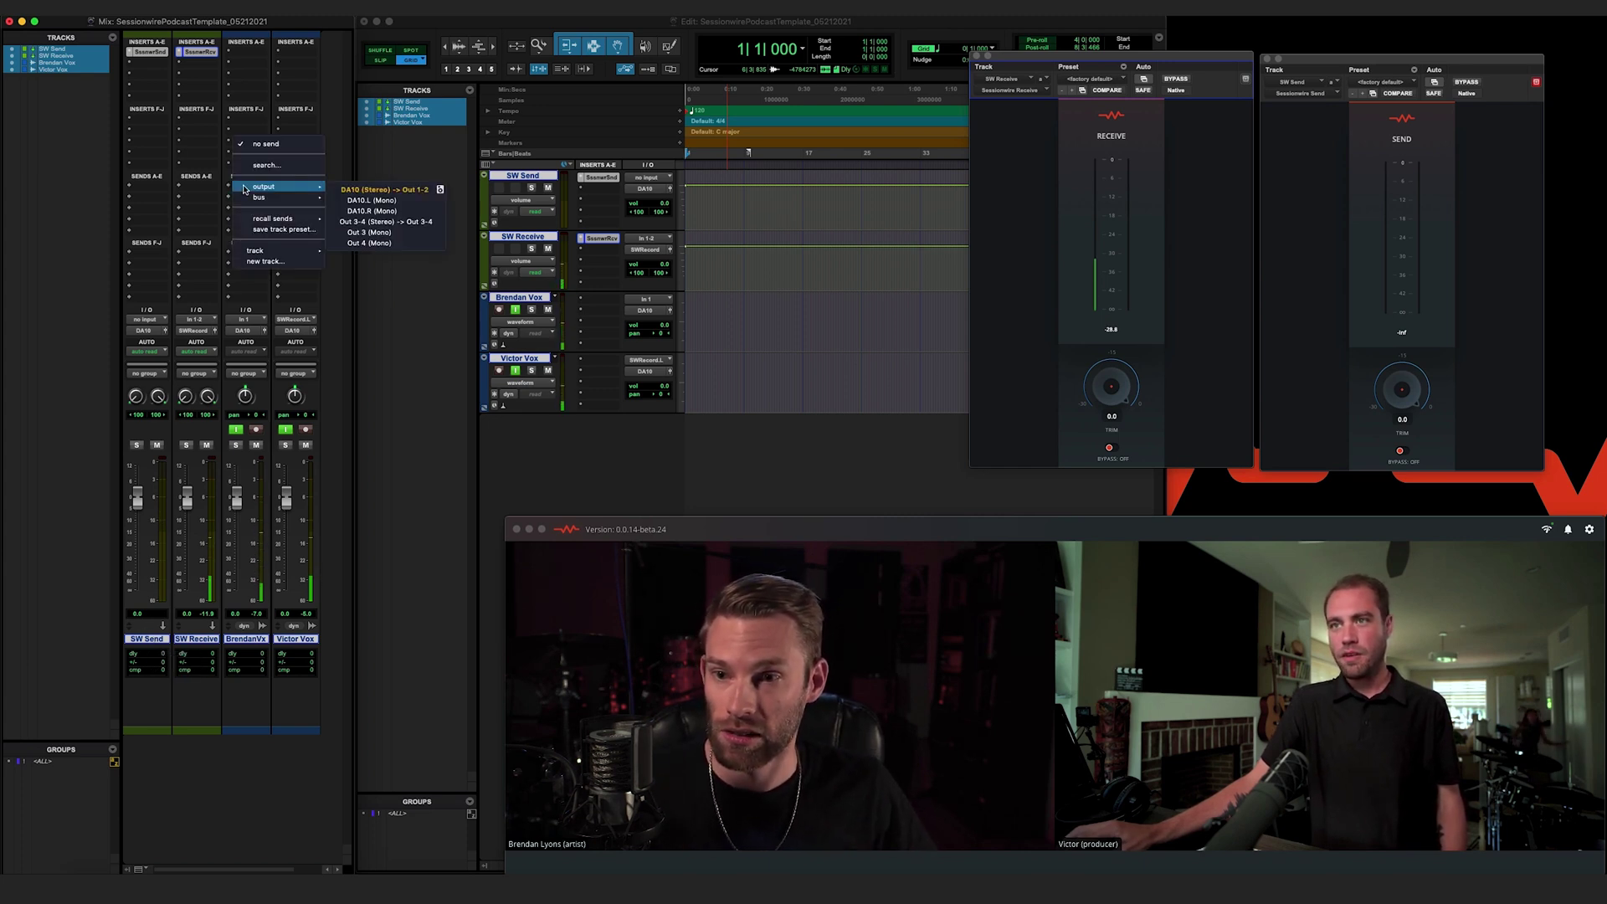
pyautogui.moveTo(268, 252)
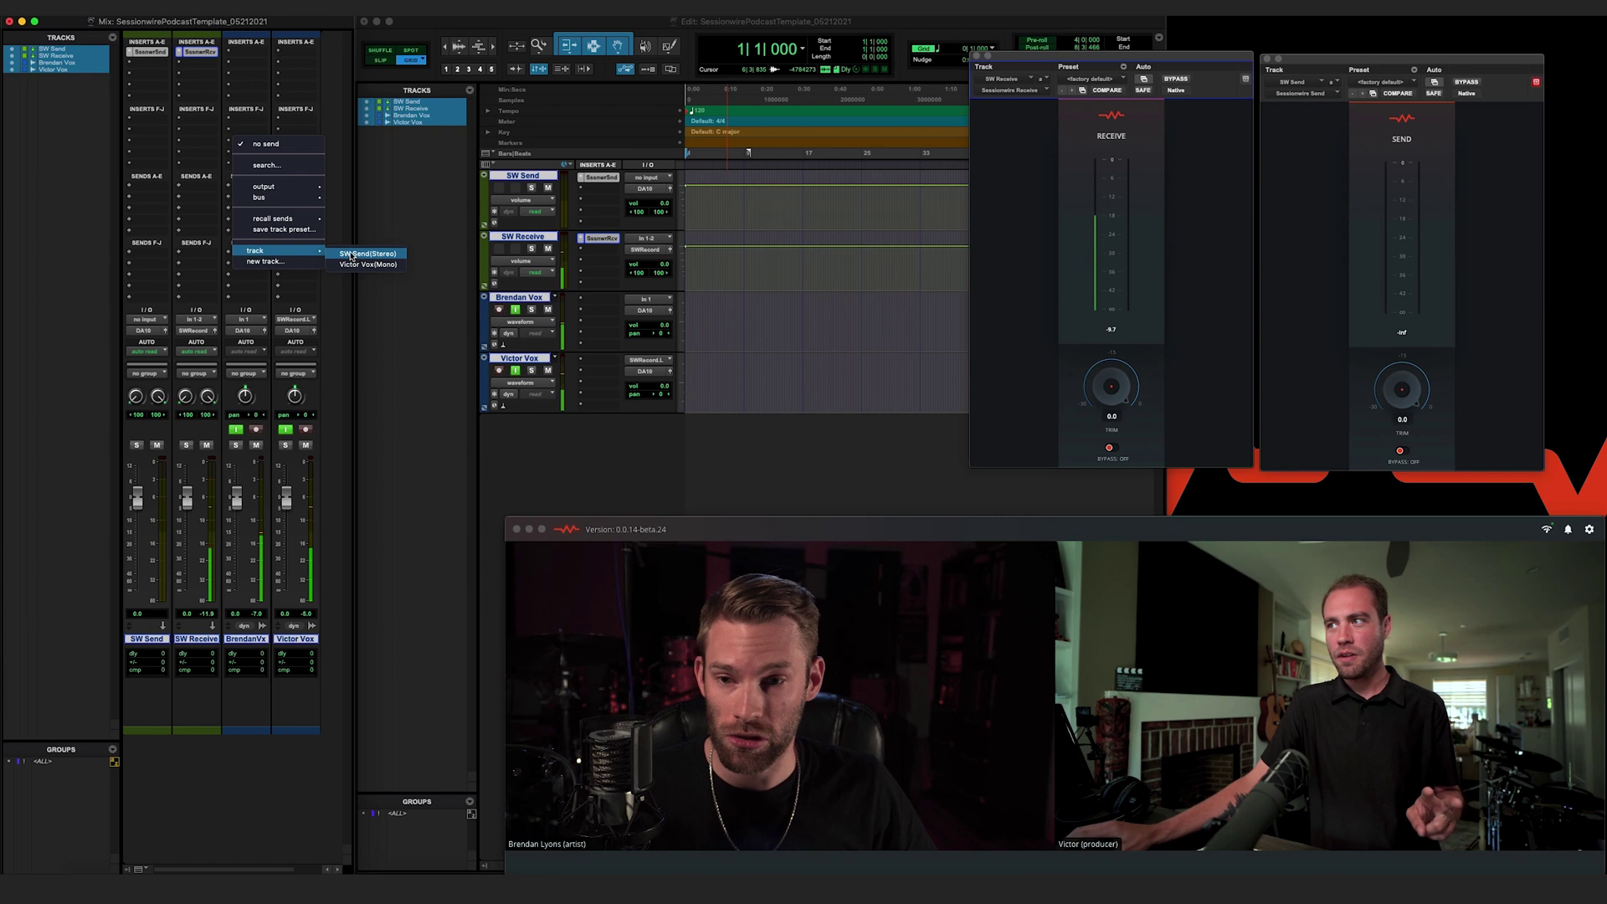
pyautogui.click(372, 316)
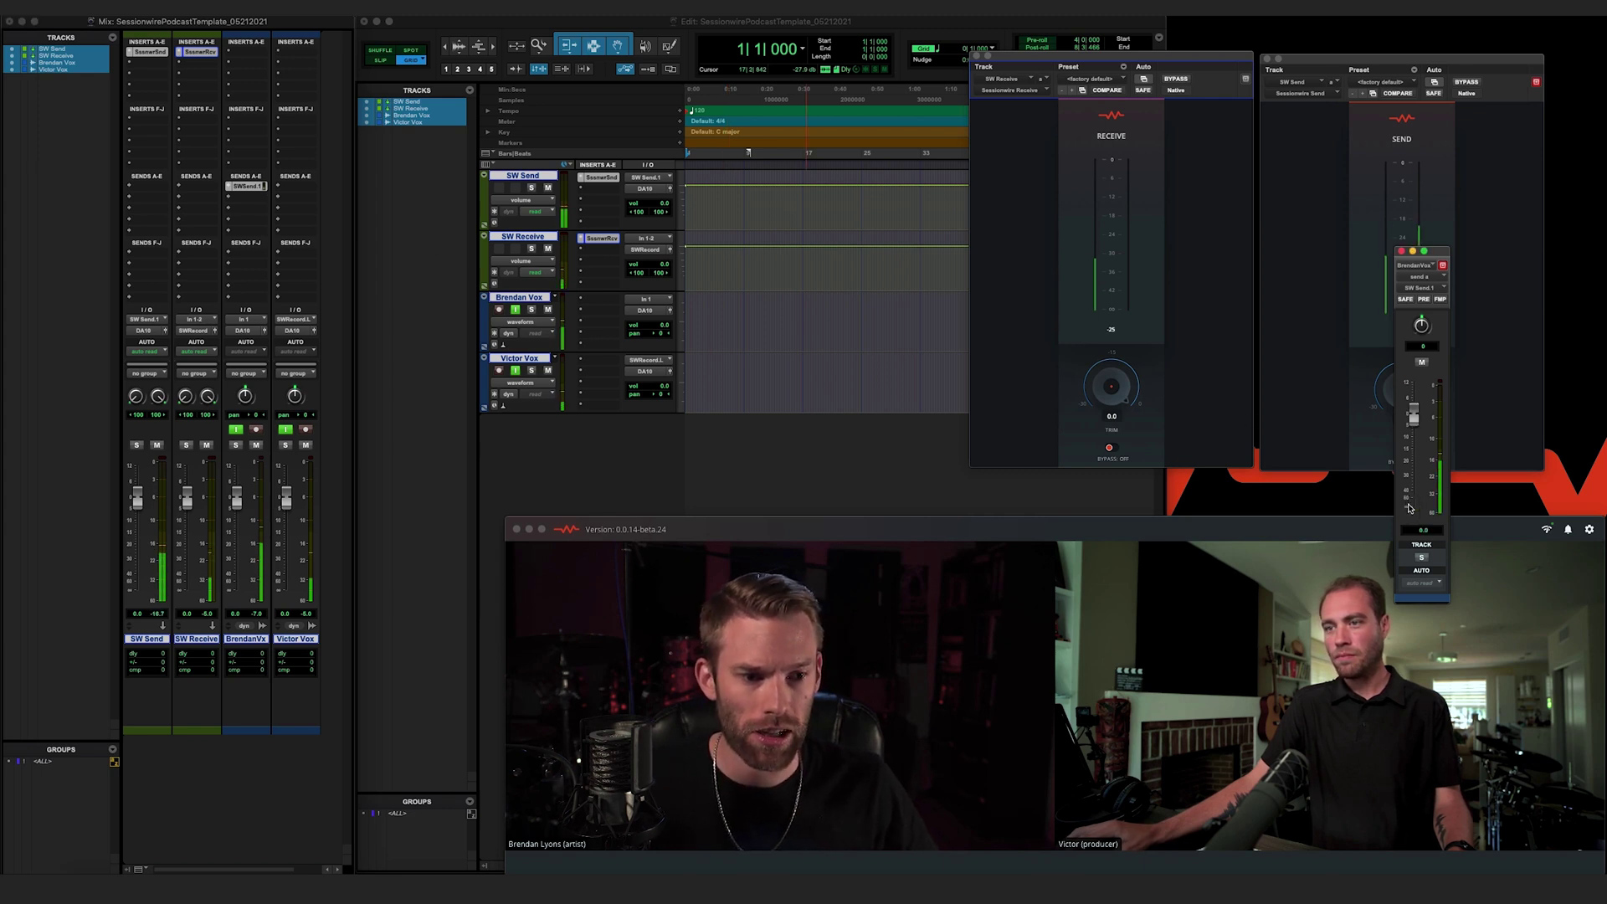
pyautogui.click(1402, 252)
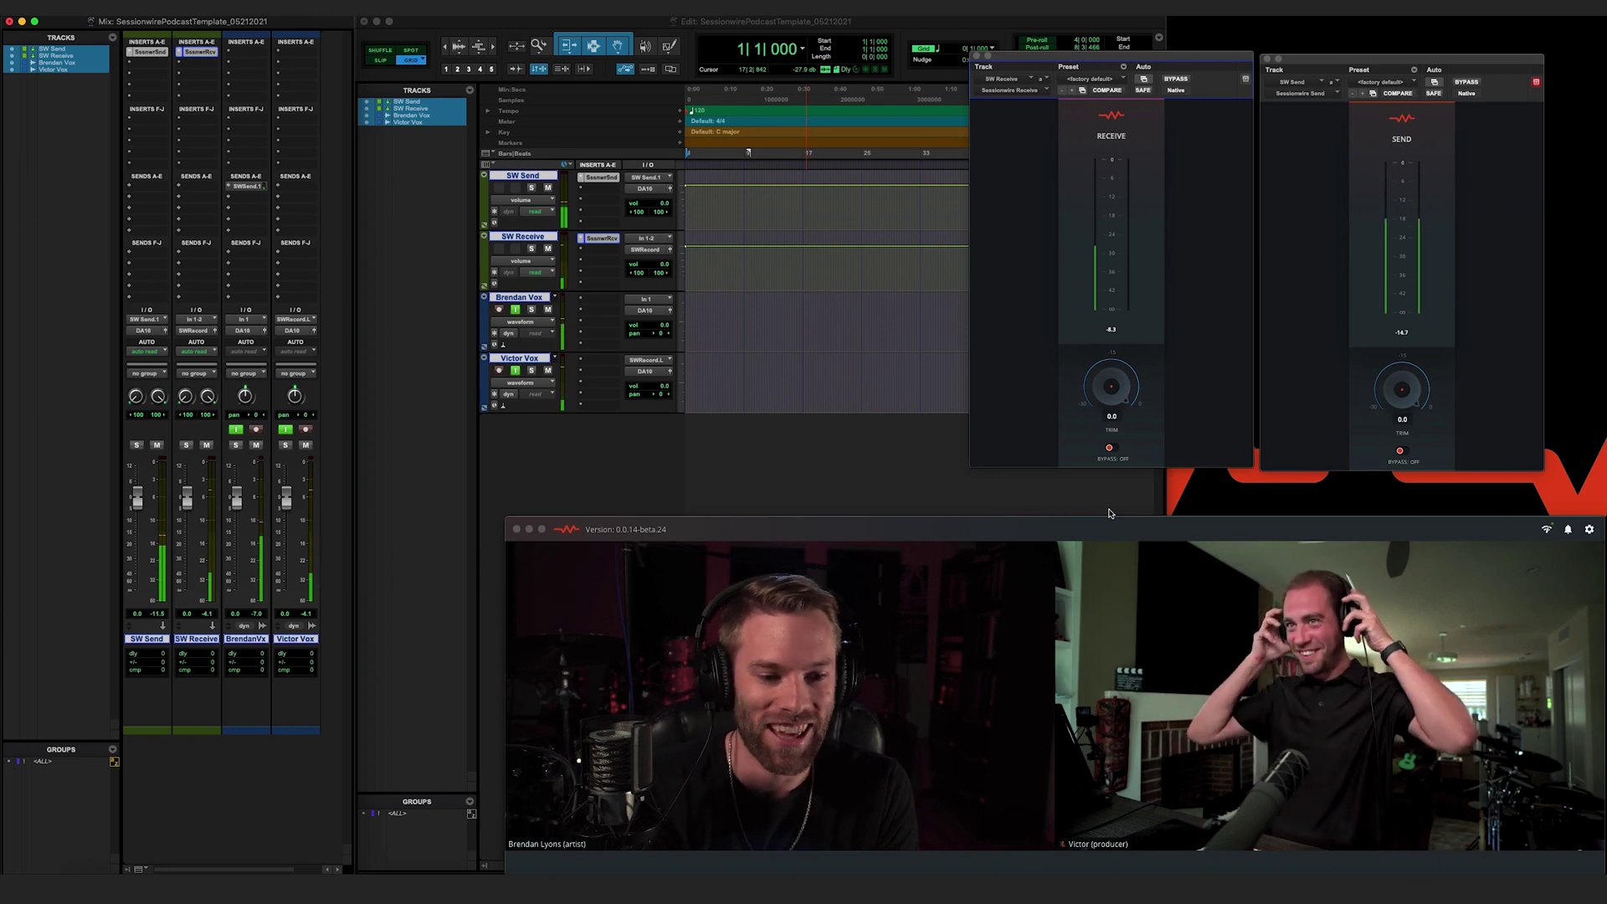
# Mute your own microphone in the call and move the Receive plug-in window aside.
pyautogui.moveTo(763, 820)
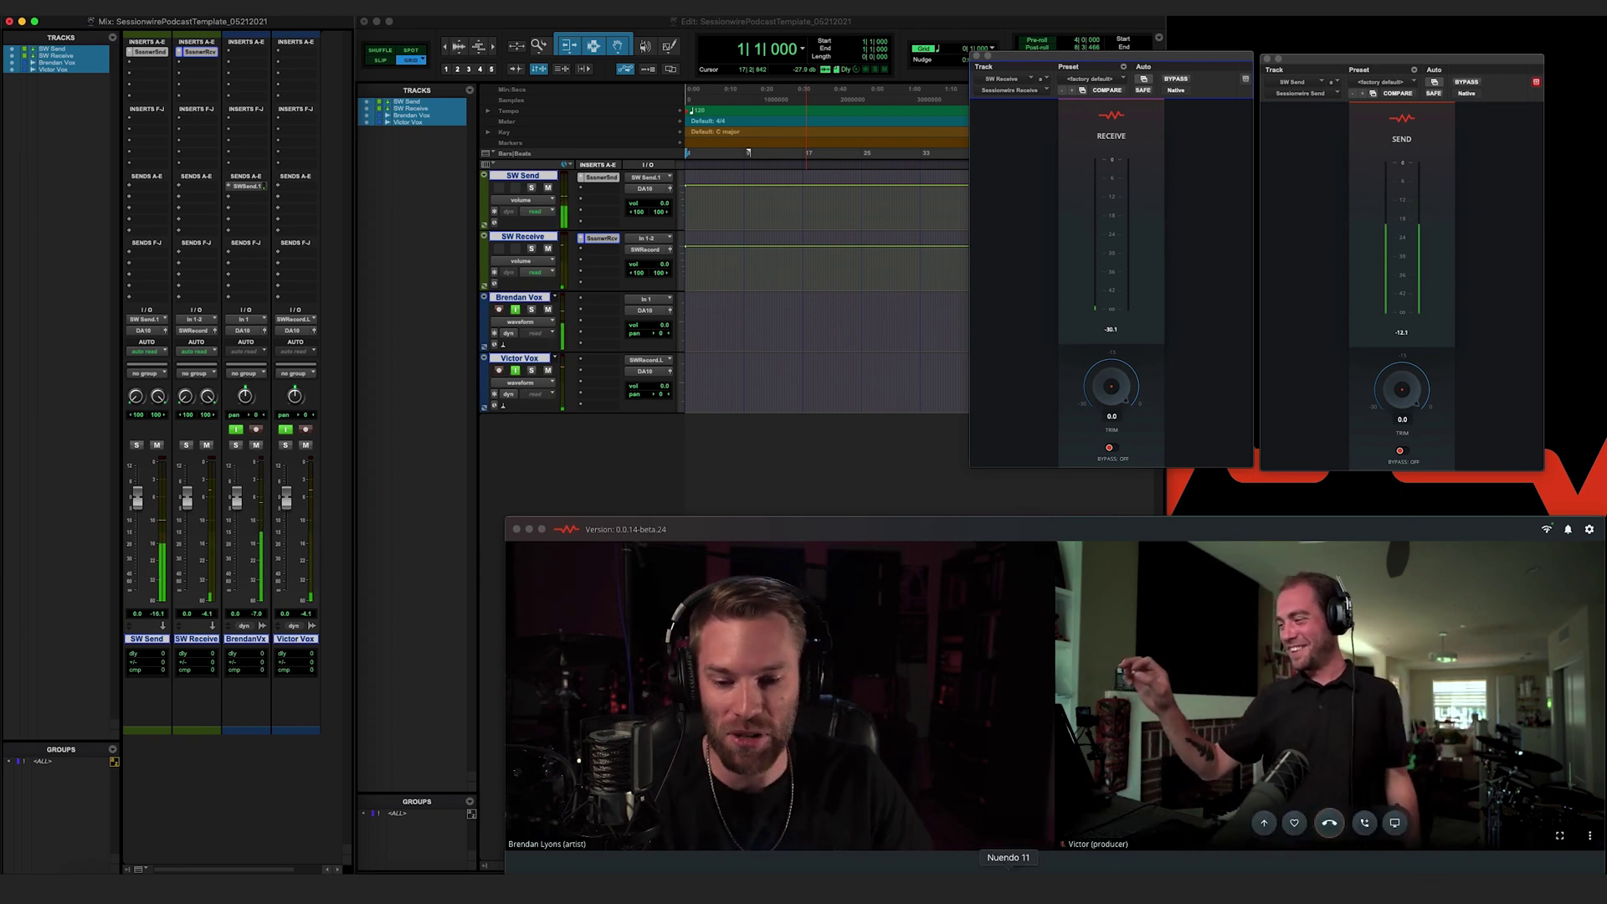
pyautogui.click(735, 822)
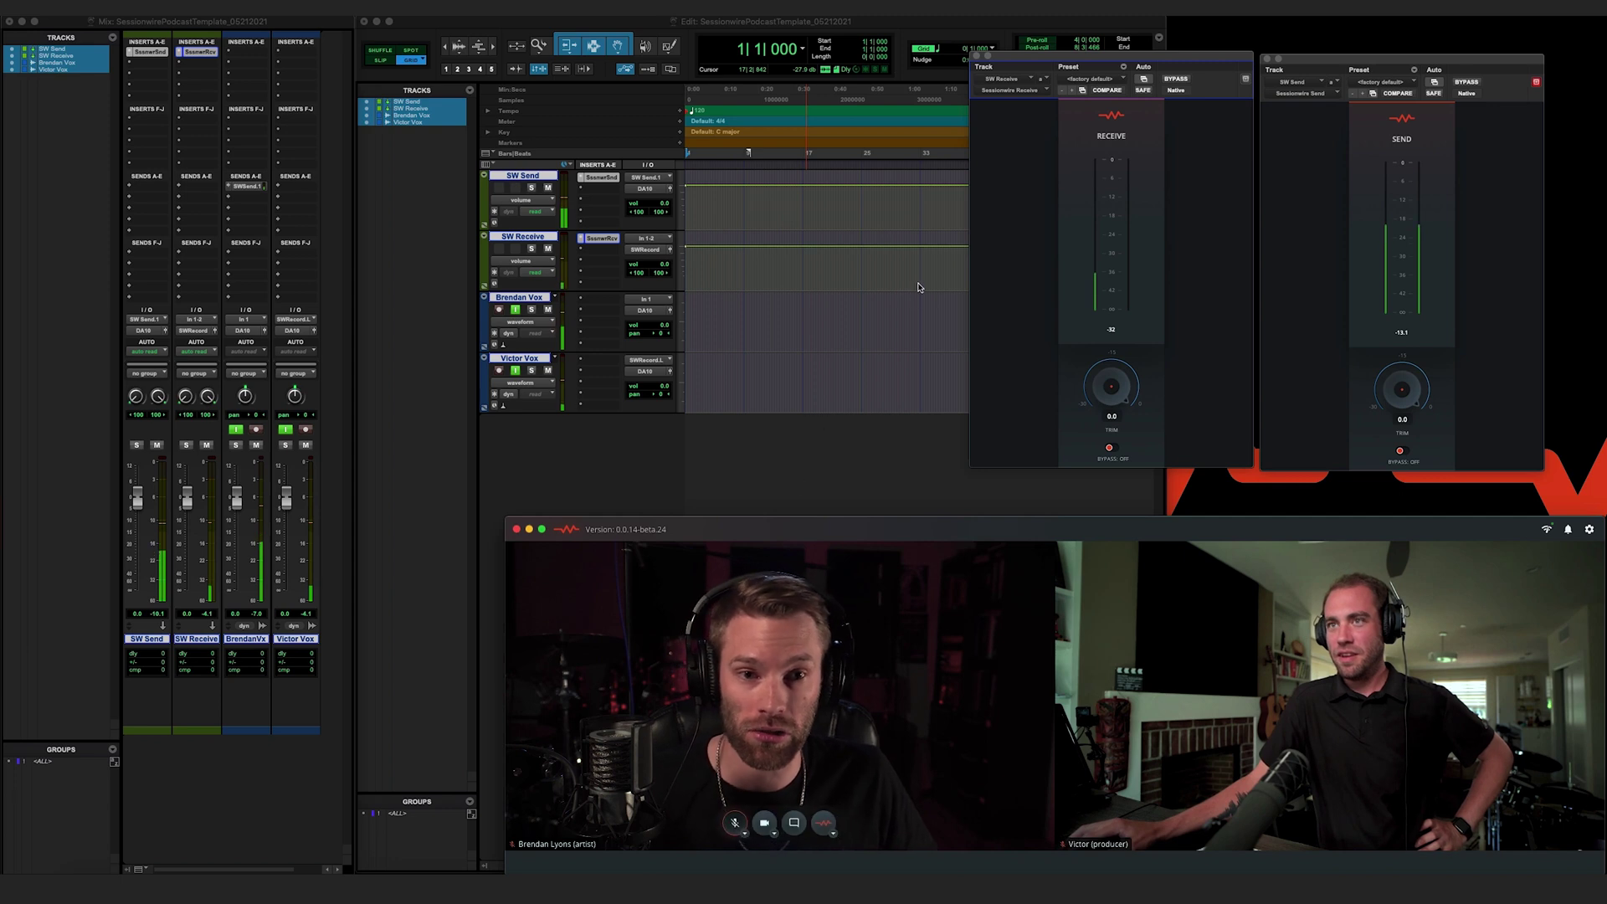
pyautogui.moveTo(1056, 56); pyautogui.dragTo(1204, 55)
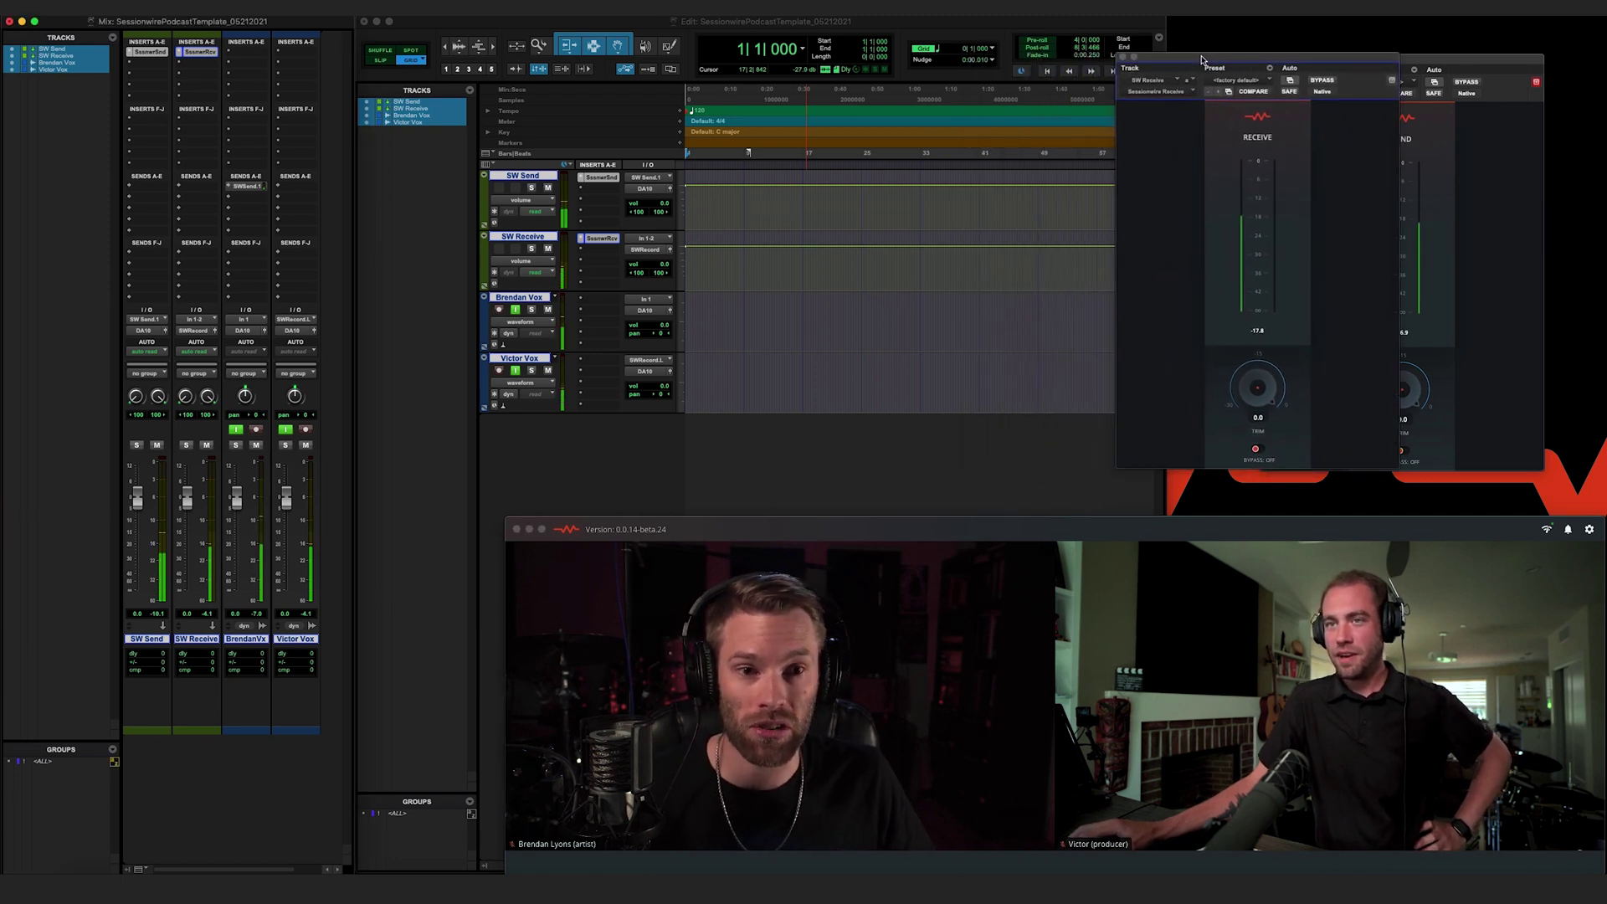
# Try starting a recording with Cmd+Space and dismiss the no-tracks-armed warning.
pyautogui.click(1004, 28)
pyautogui.press('super+space')
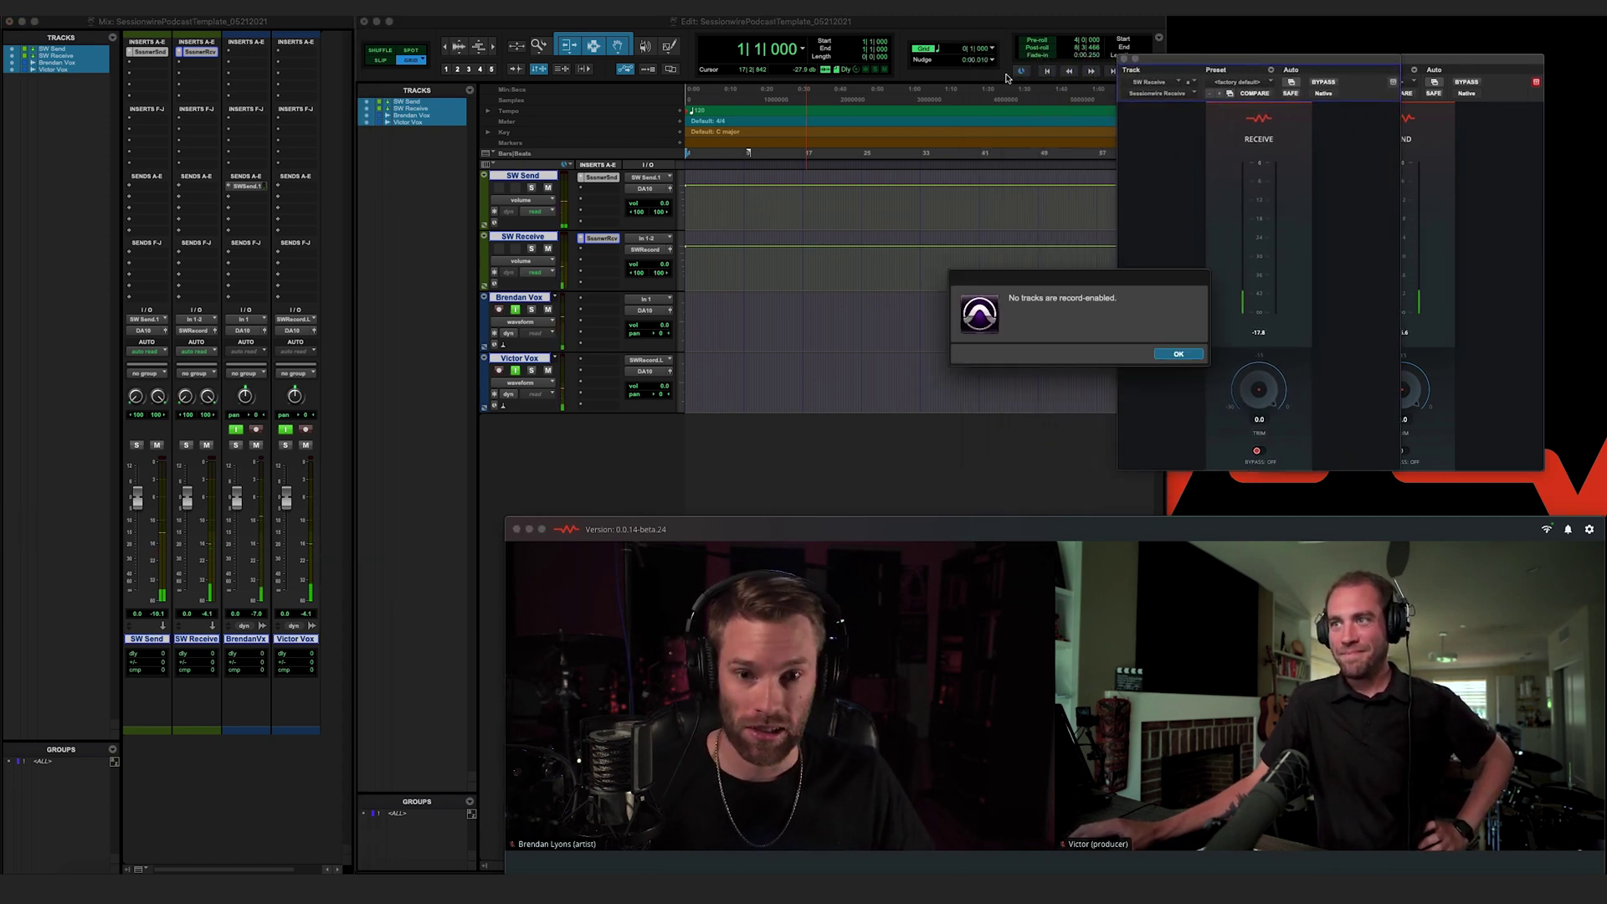
pyautogui.click(1166, 355)
pyautogui.click(261, 429)
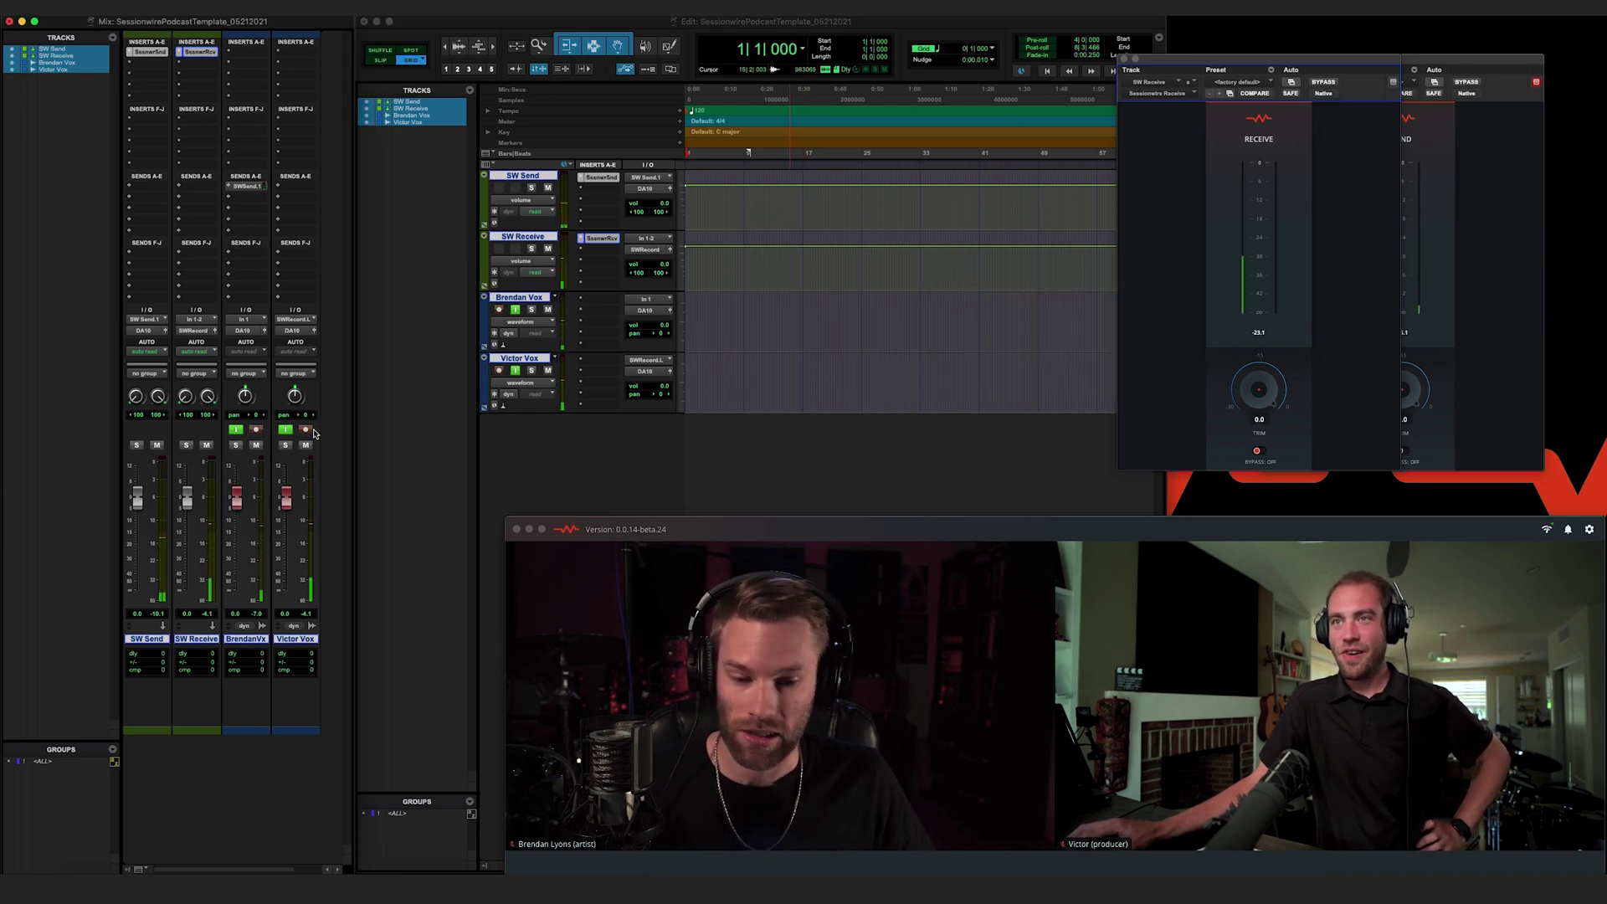